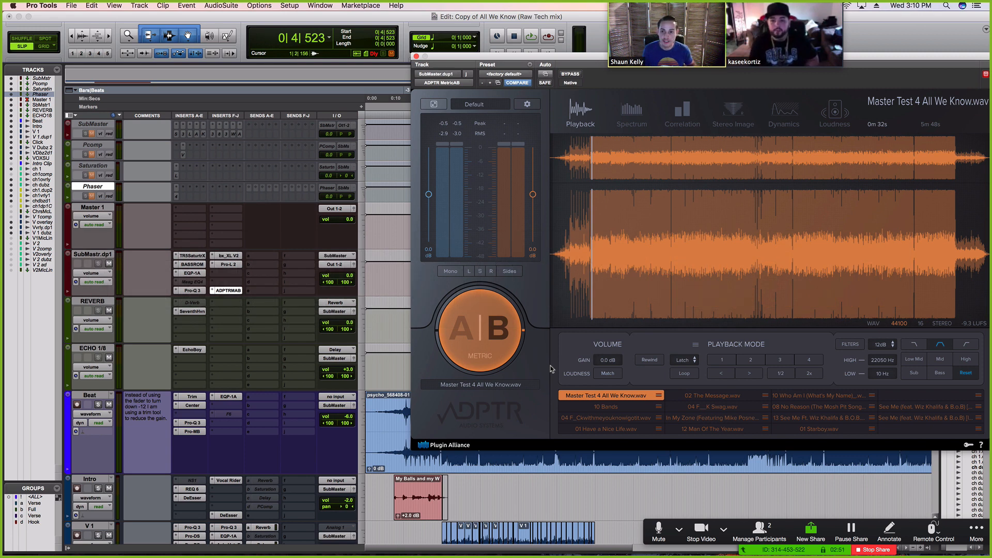
Play the session and compare the mix with the Master Test 4 All We Know reference in Metric AB.
key("space")
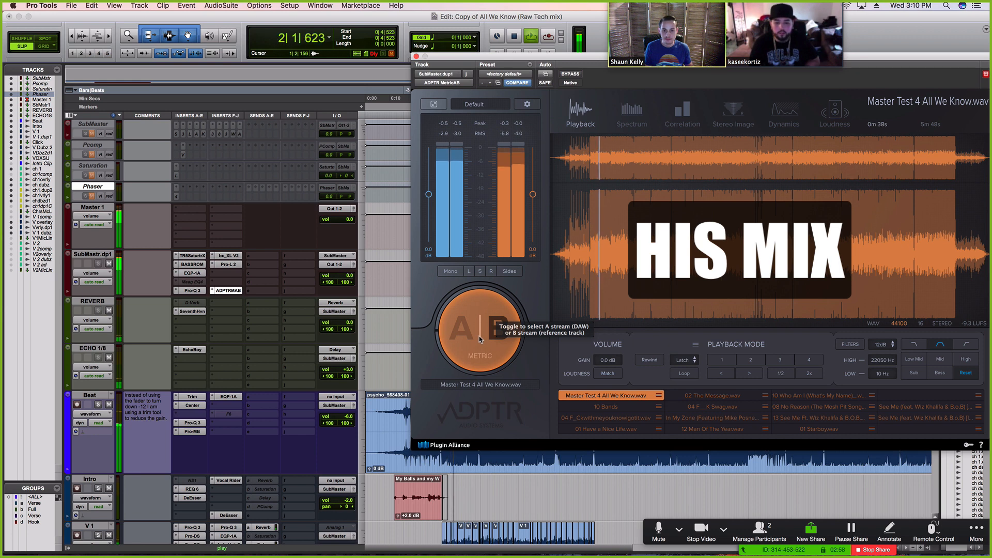
left_click(479, 339)
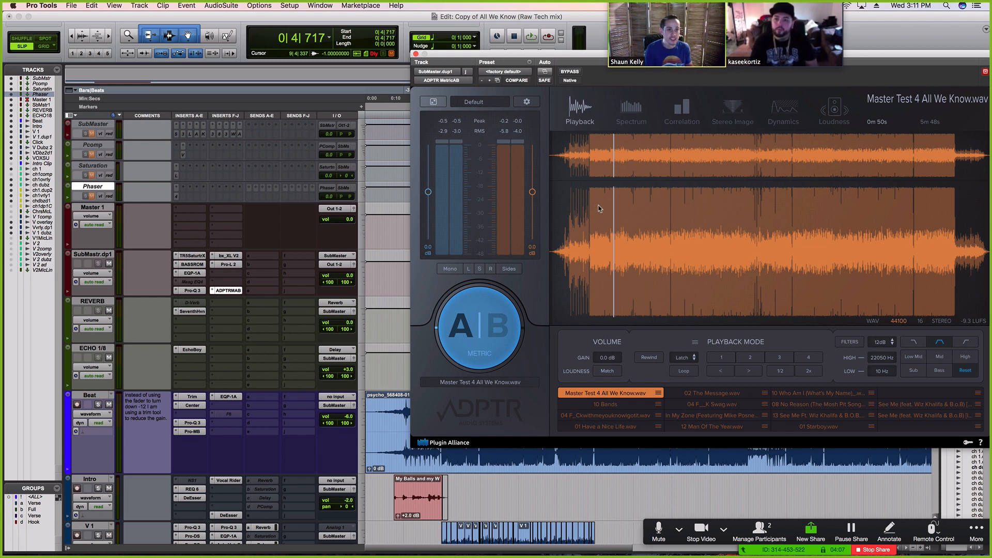
Choose the See Me acapella as the Metric AB reference and solo the V 1 vocal track.
left_click(929, 408)
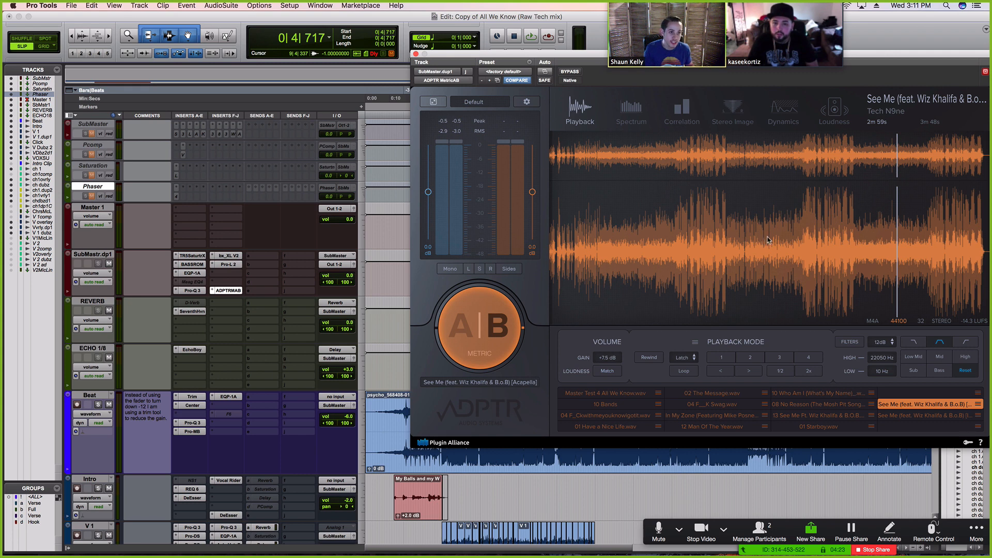
scroll(212, 340, "down", 3)
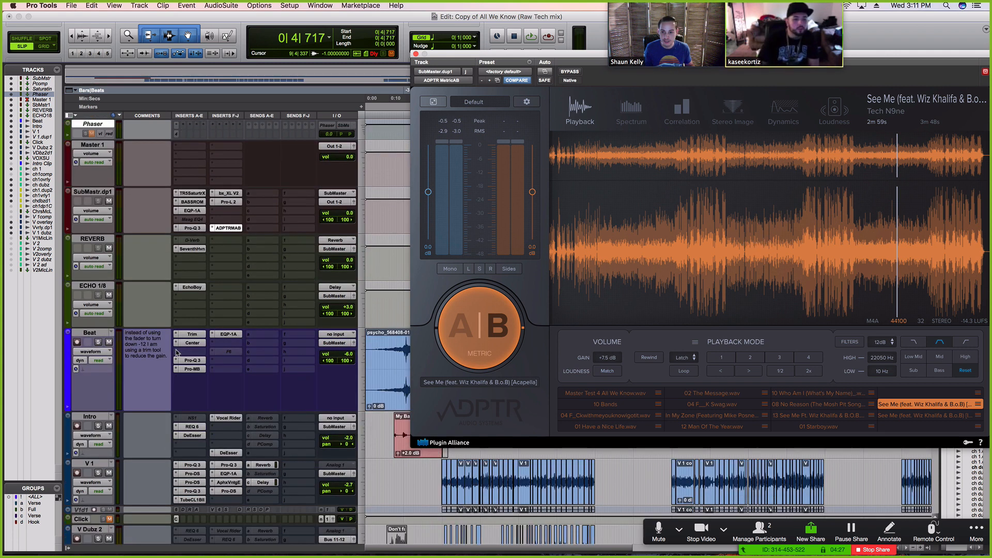
left_click(98, 473)
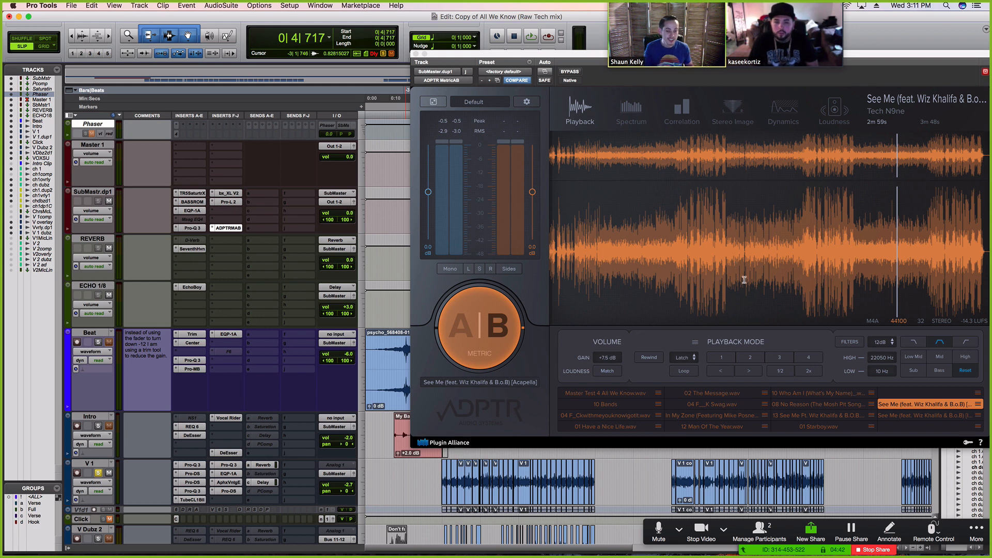
left_click(750, 325)
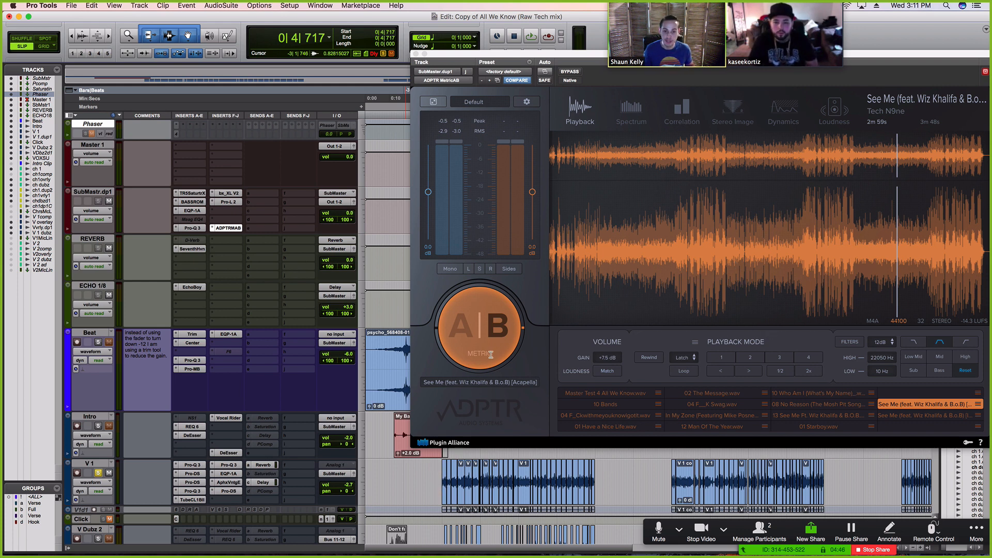
Play the soloed V 1 vocal and compare it with the acapella reference, including the passage around 2:45.
key("space")
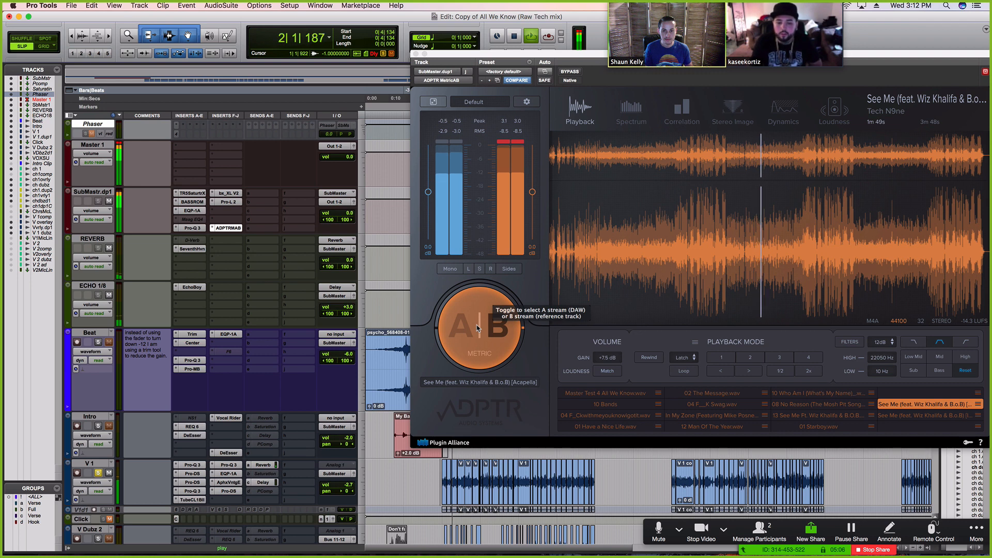
left_click(477, 327)
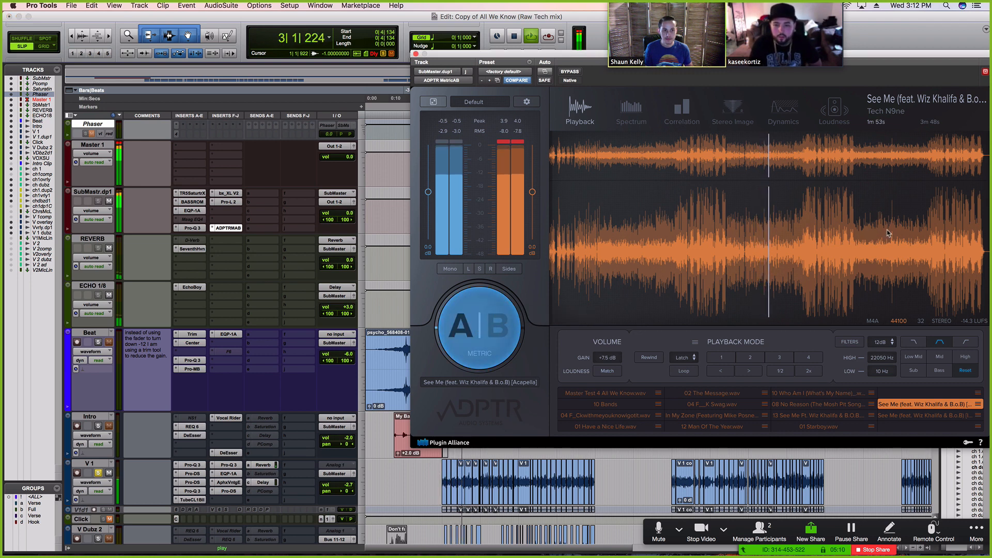
left_click(872, 240)
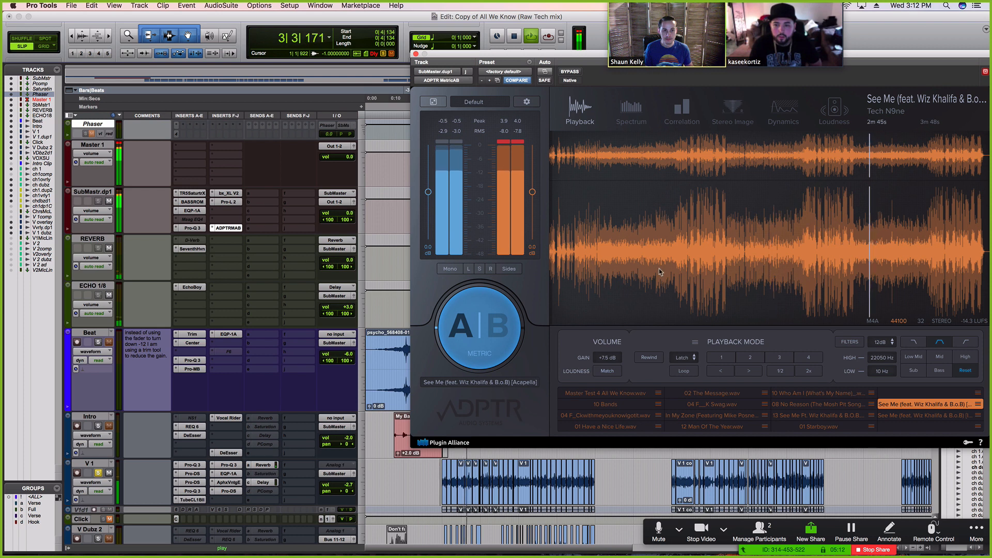
left_click(484, 332)
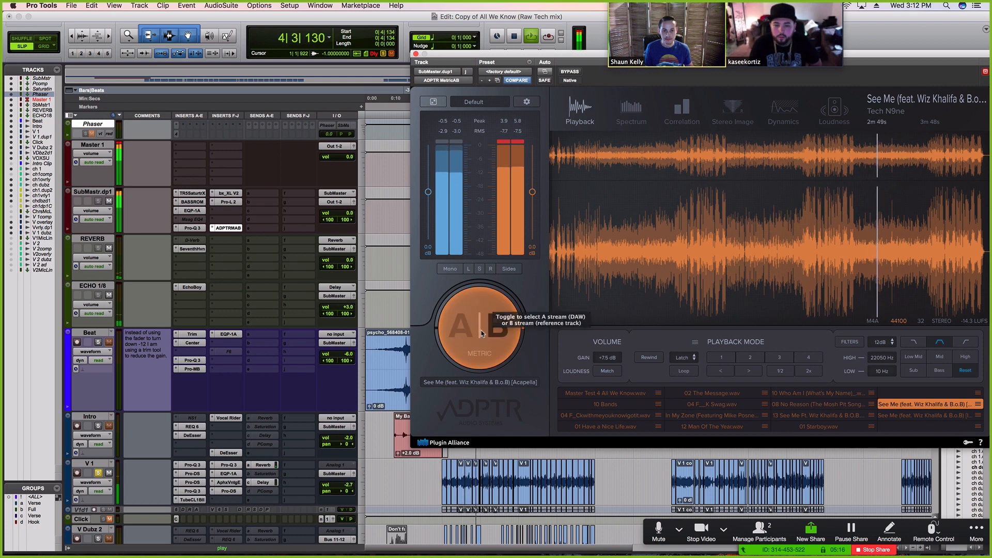
left_click(481, 333)
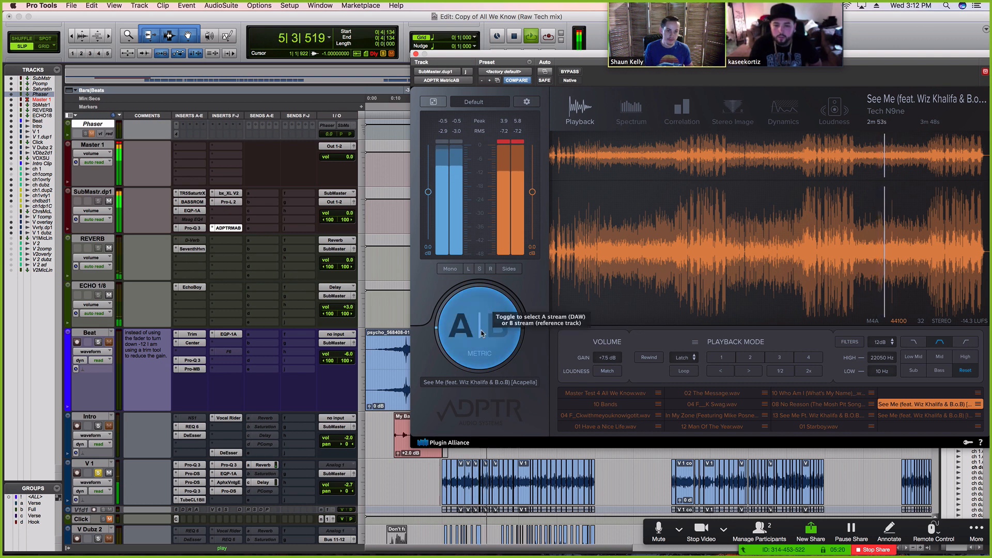
key("space")
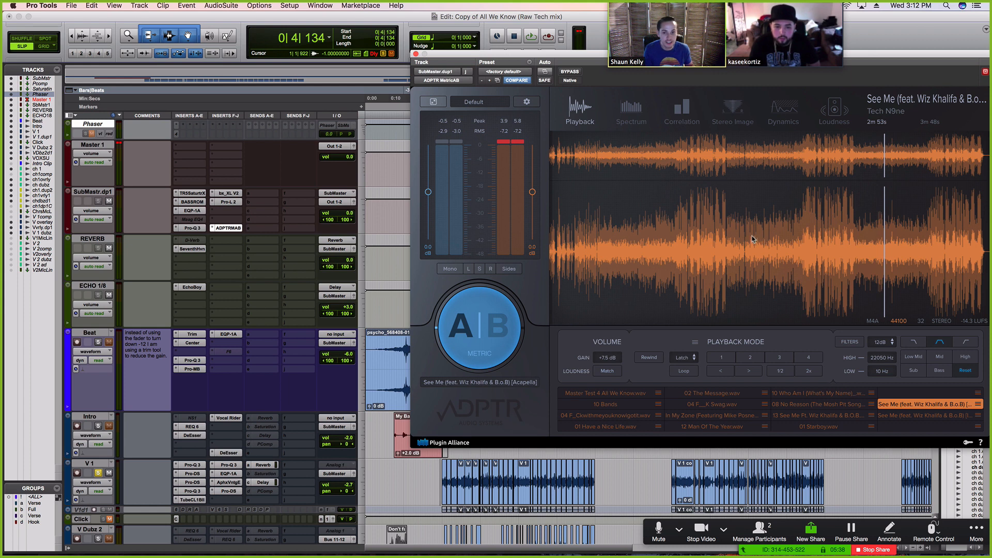
Play V 1 from the start of its first clip and take its first Pro-Q 3 out of bypass.
left_click(441, 469)
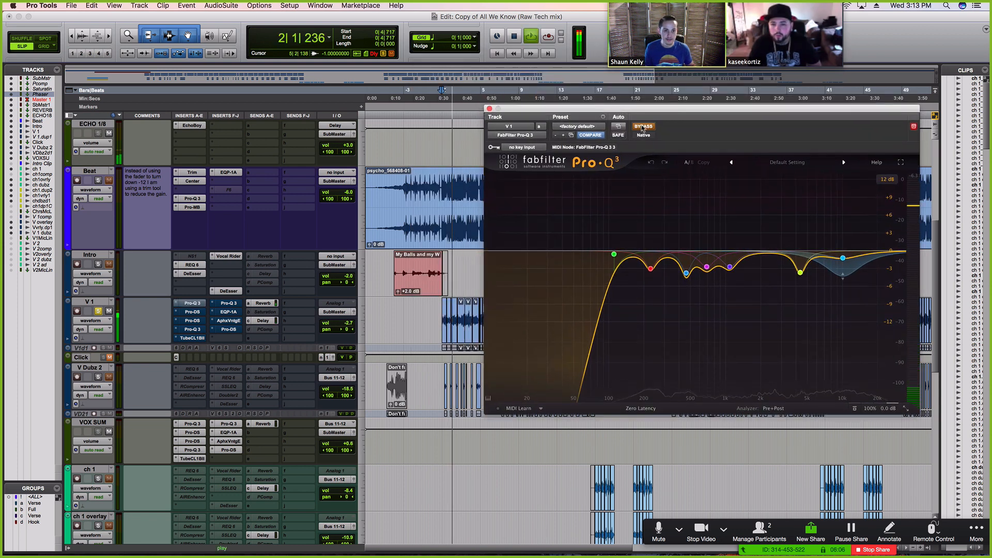
left_click(643, 128)
key("space")
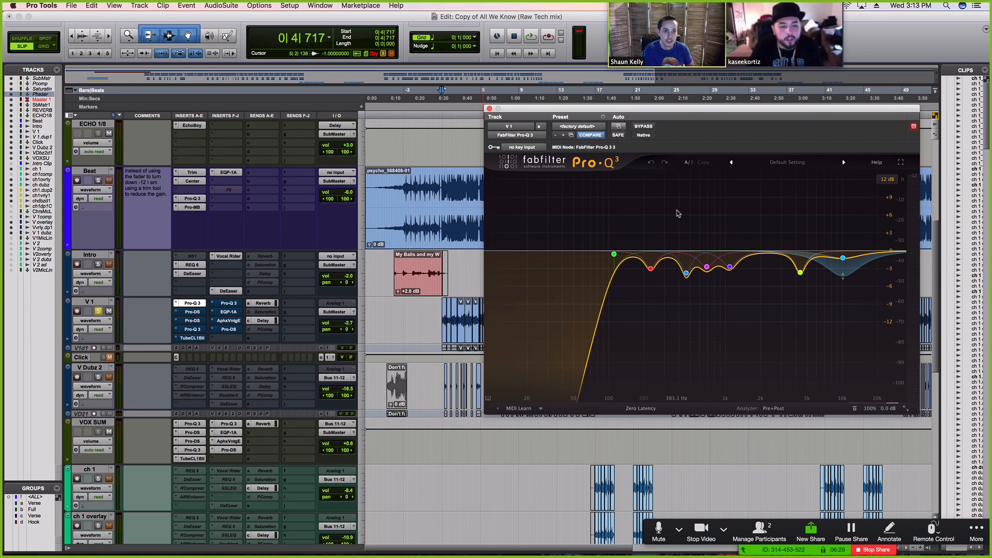
During playback, audition the Pro-Q 3 cuts at about 226 Hz and 460 Hz in solo.
mouse_move(617, 299)
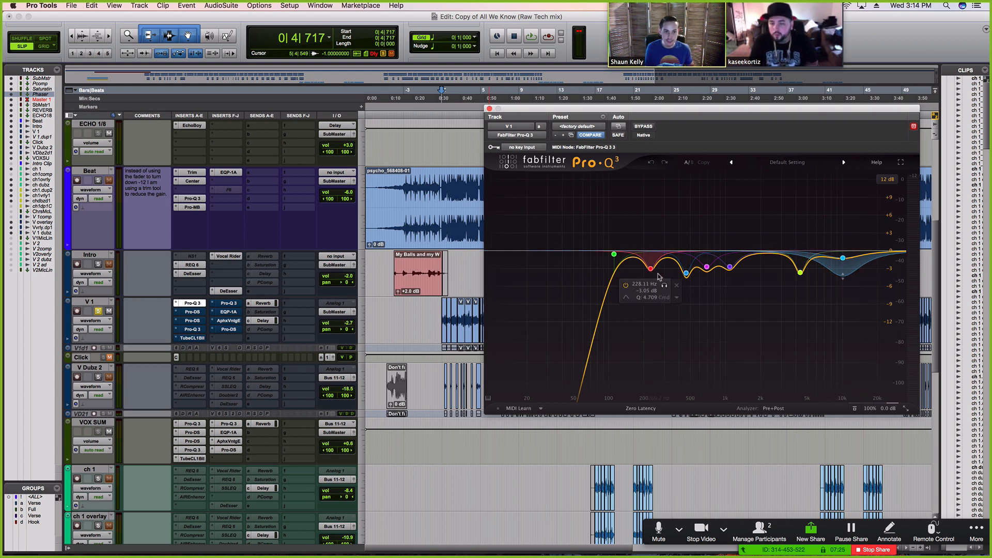
key("space")
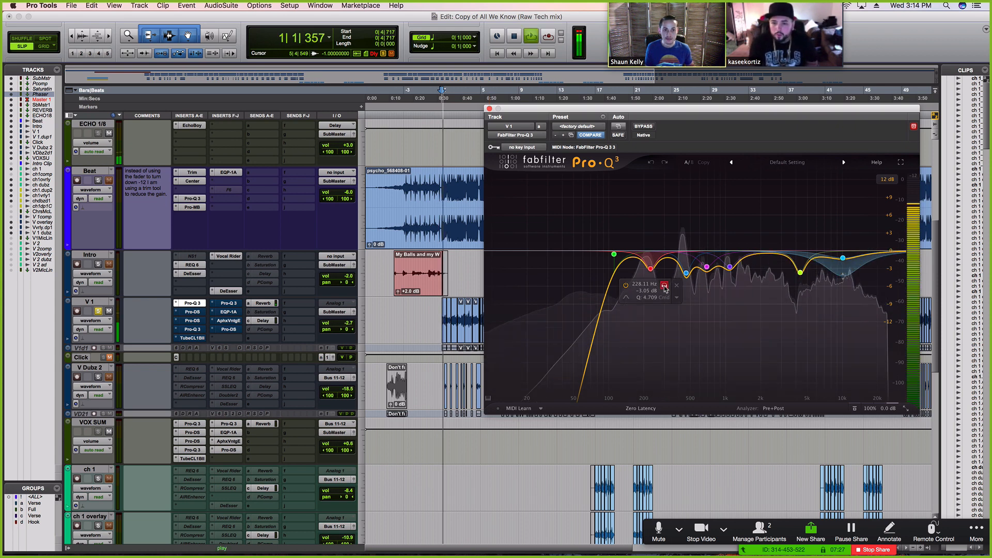
left_click(664, 287)
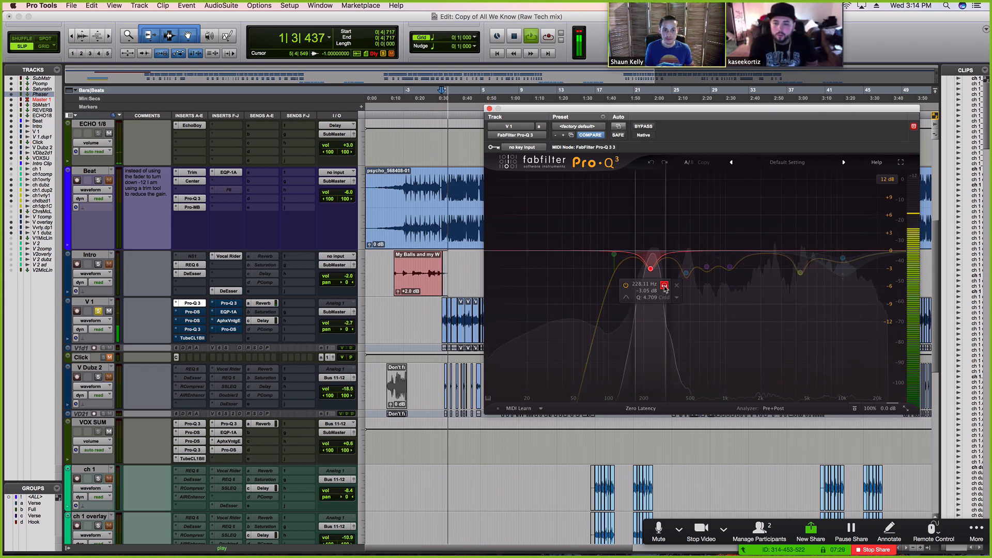
left_click(665, 287)
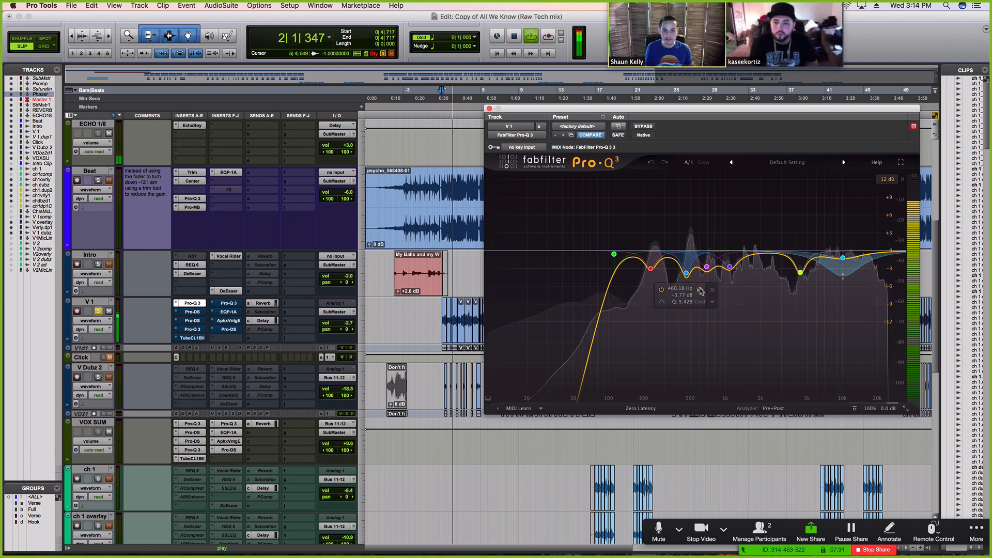
left_click(700, 290)
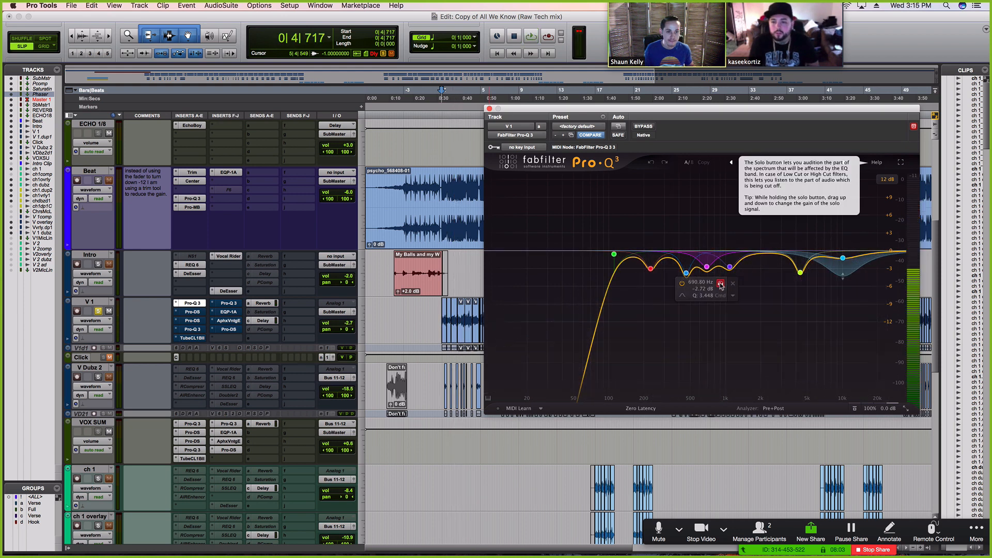
Audition the remaining Pro-Q 3 bell bands in solo, from the 690 Hz cut up to the one near 10 kHz.
key("space")
left_click(722, 285)
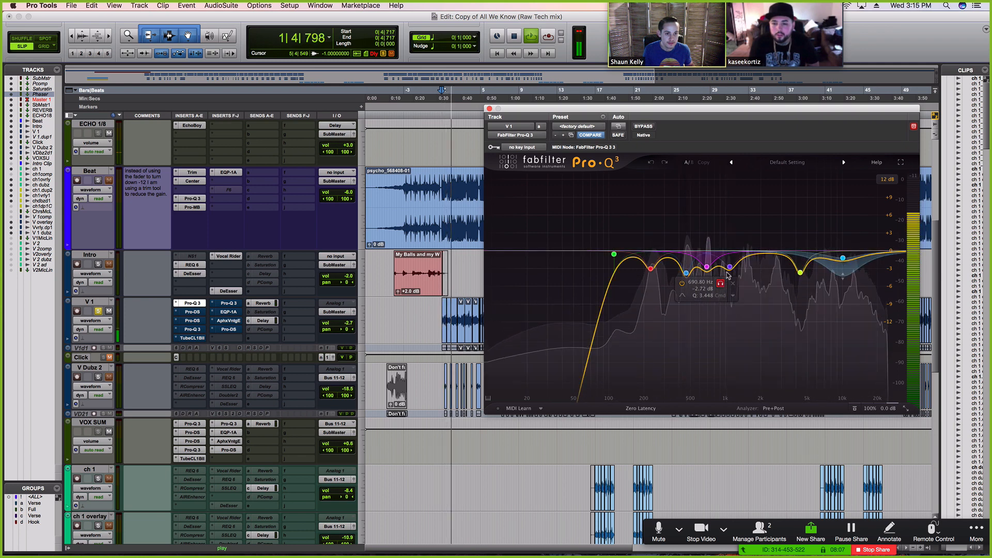
left_click(743, 286)
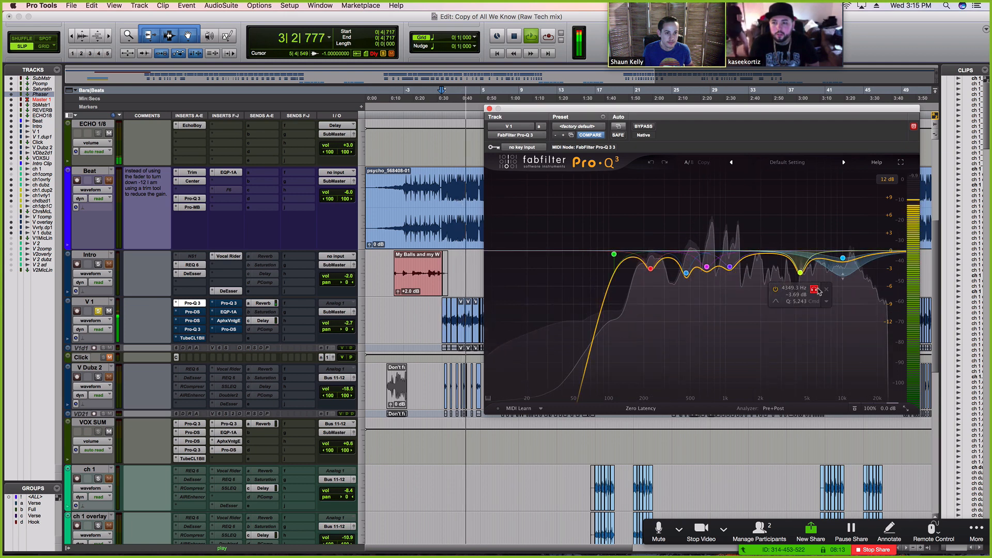
left_click(816, 290)
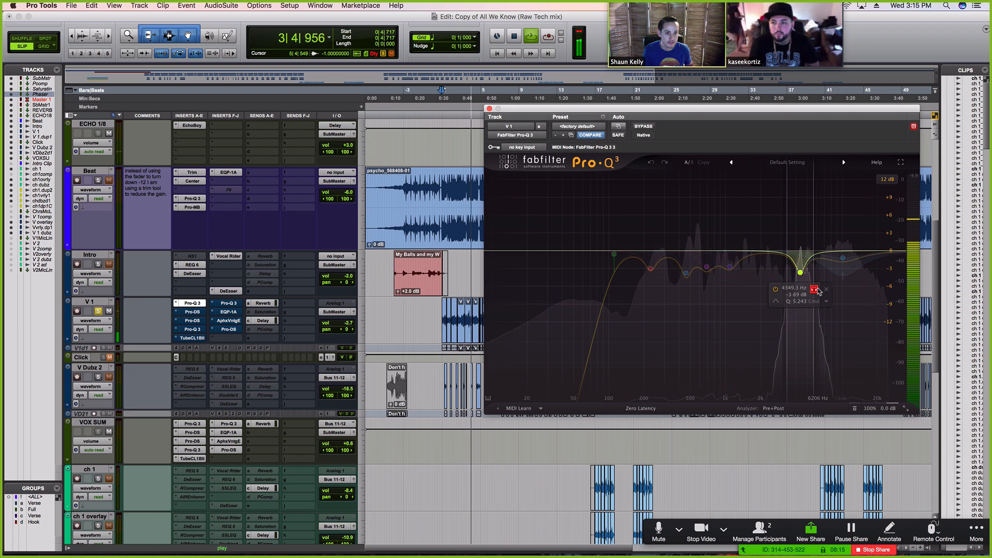
mouse_move(843, 258)
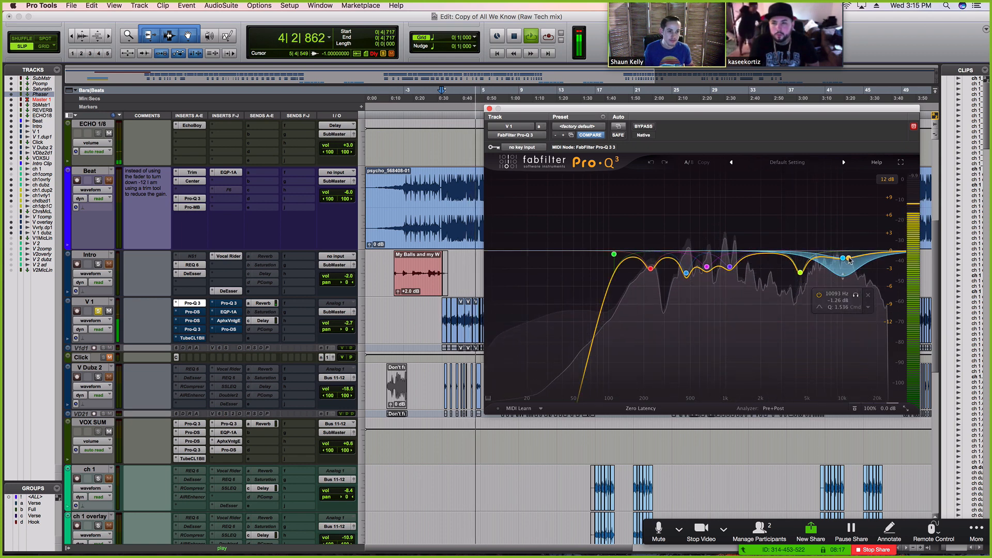
left_click(856, 294)
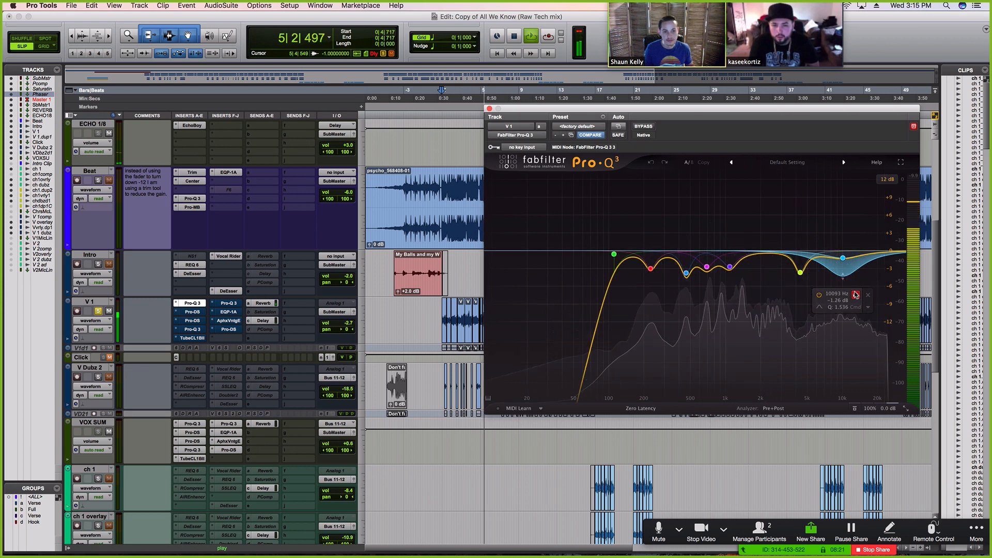
key("space")
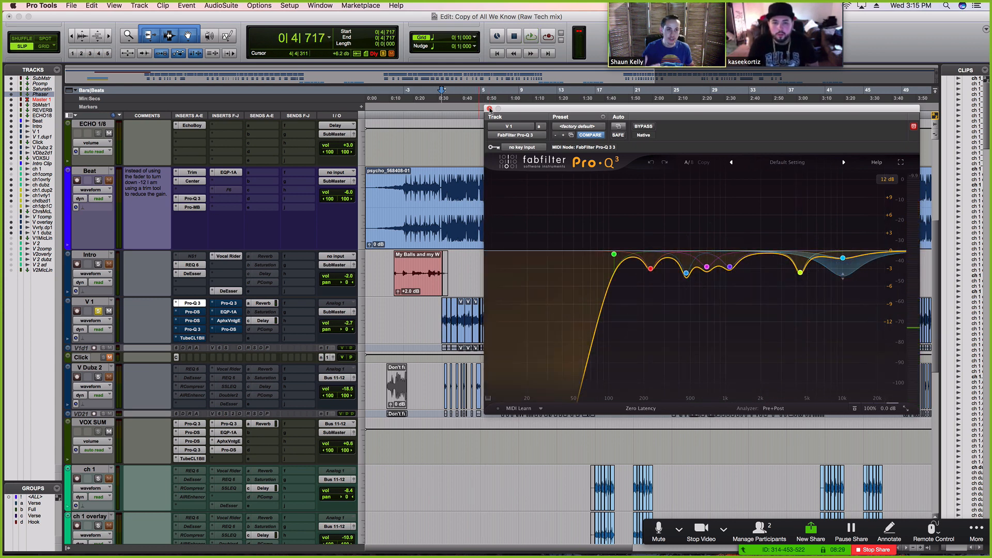
Close the EQ, activate and open the first Pro-DS on V 1, and listen to the vocal through it.
left_click(489, 109)
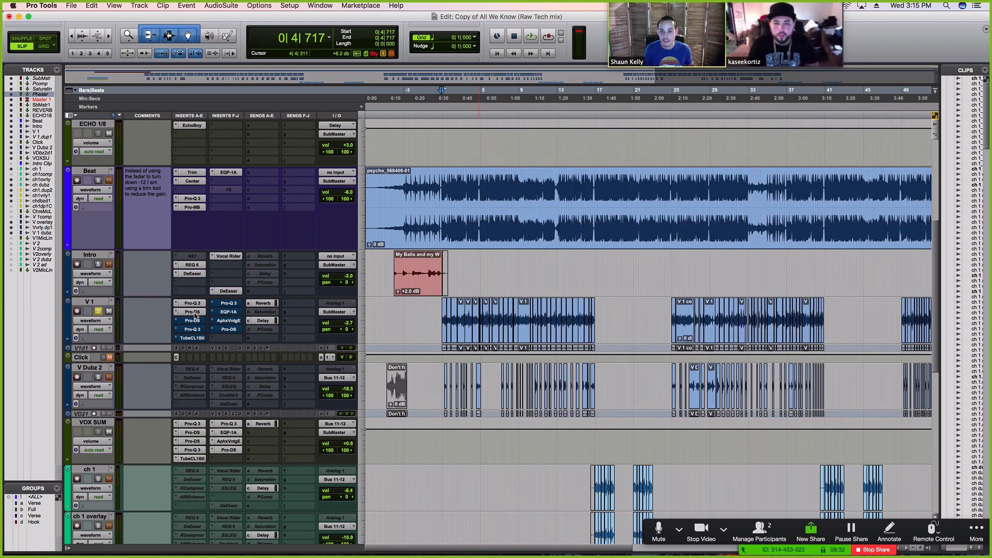
left_click(192, 311)
left_click_drag(558, 110, 527, 124)
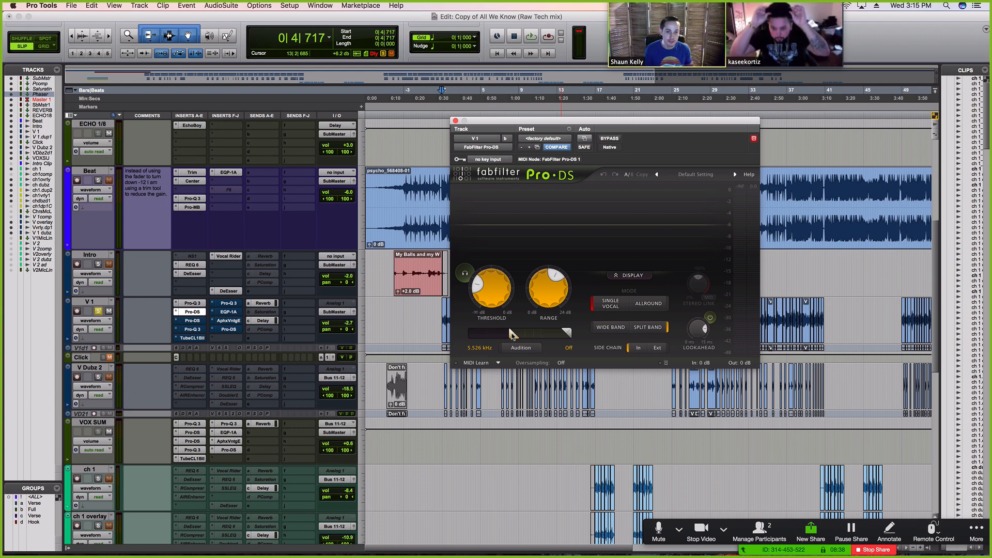
key("space")
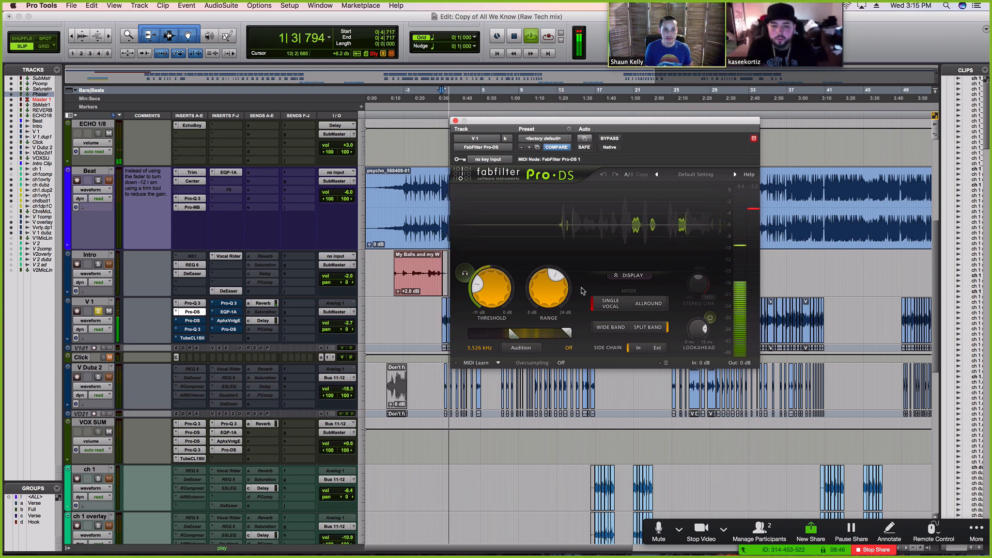
key("space")
Activate and open the second Pro-DS on V 1 and play the vocal through it.
left_click(198, 321)
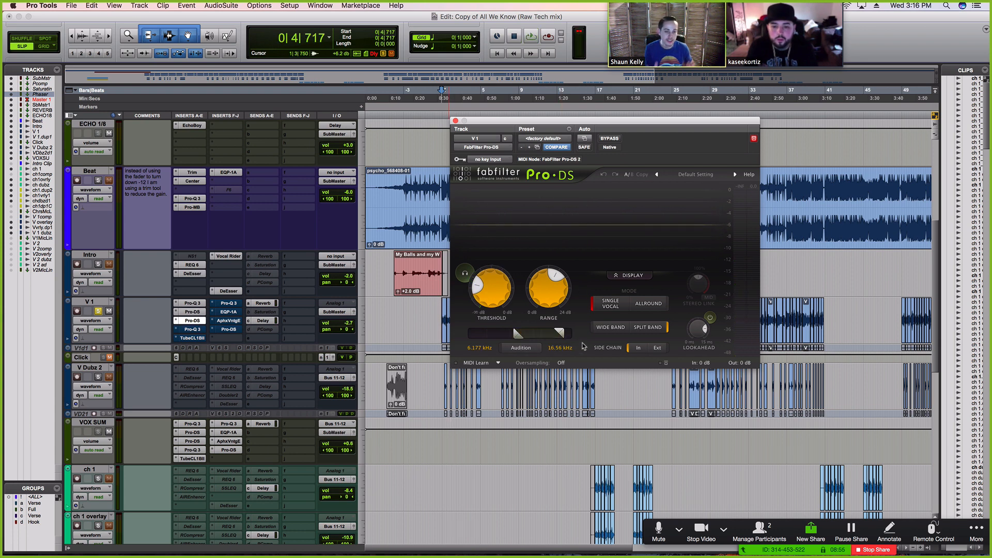
key("space")
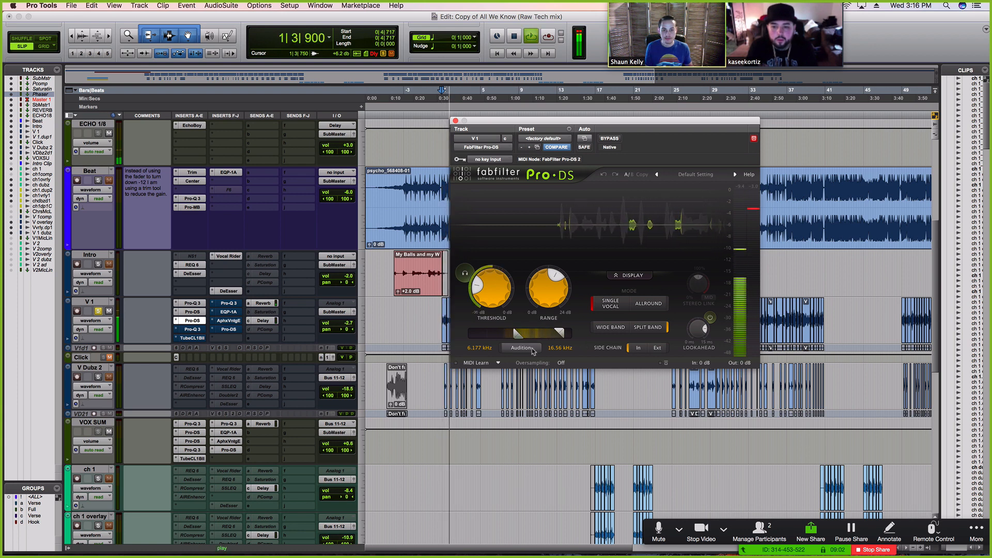
key("space")
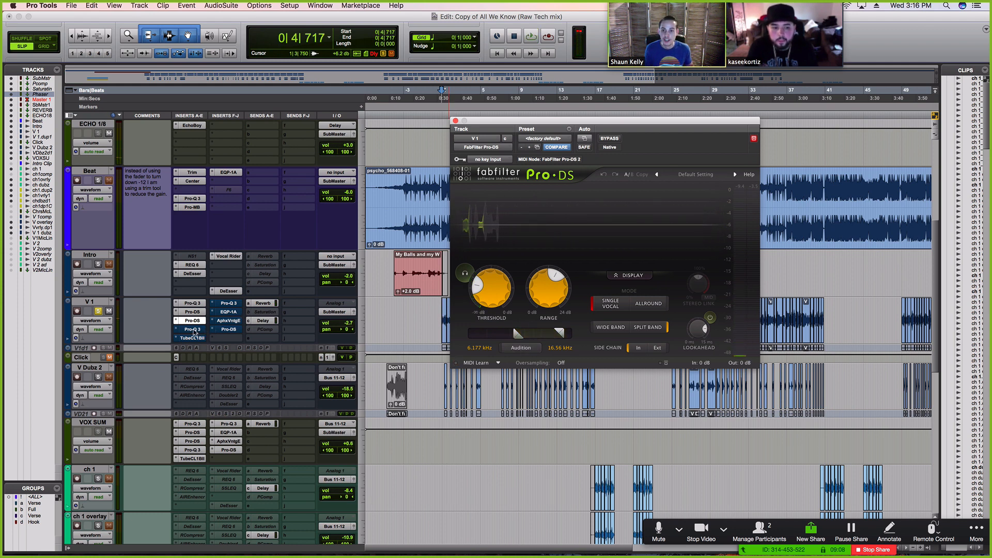
Activate and open the second Pro-Q 3 on V 1 and audition its low cut near 103 Hz in solo.
left_click(192, 330)
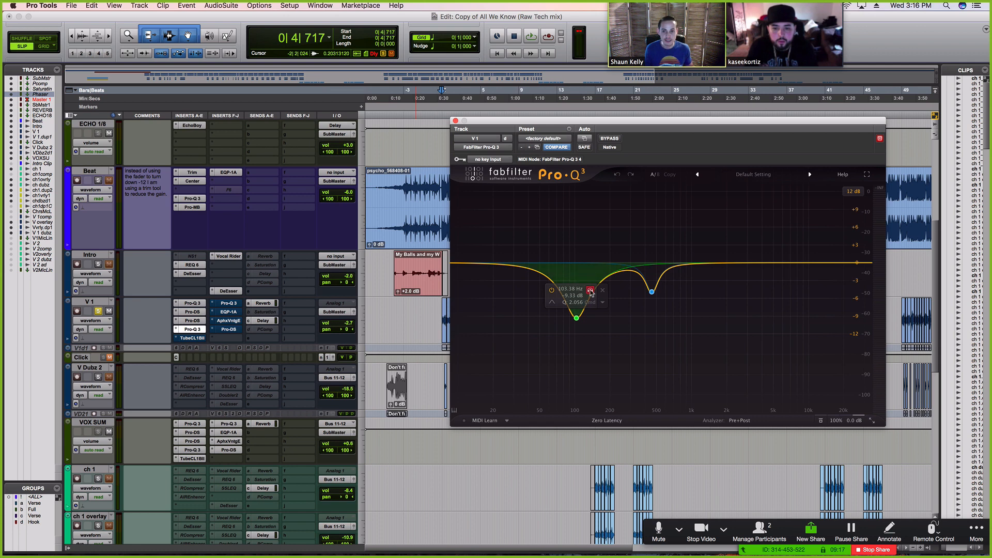
left_click(591, 291)
key("space")
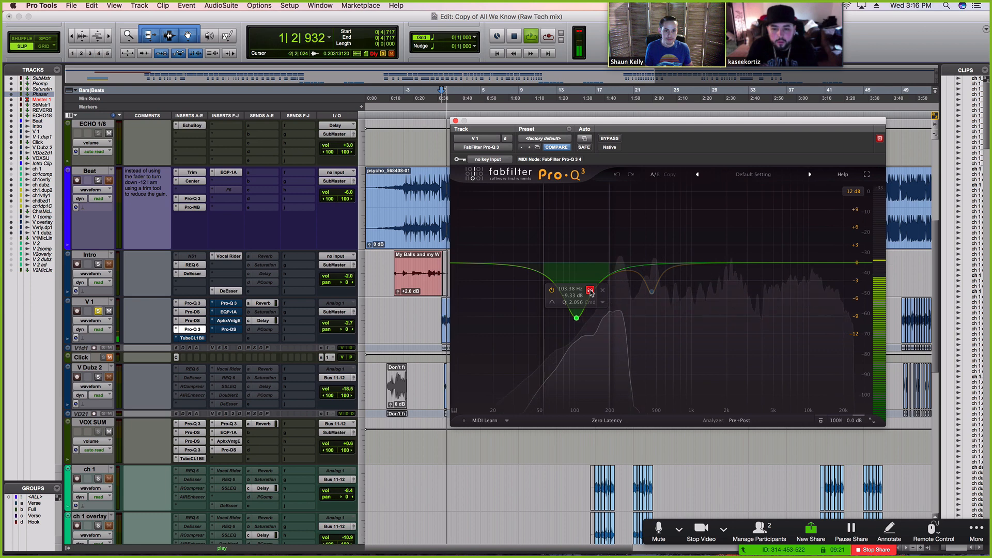
left_click(591, 291)
key("space")
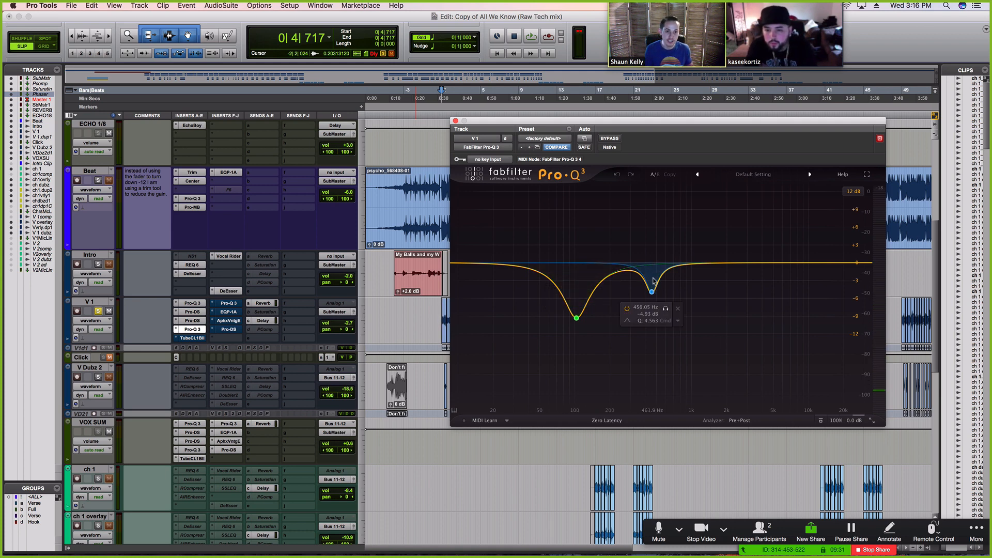
Activate and open the Tube-Tech CL 1B compressor on V 1 and play the vocal through it.
left_click(193, 338)
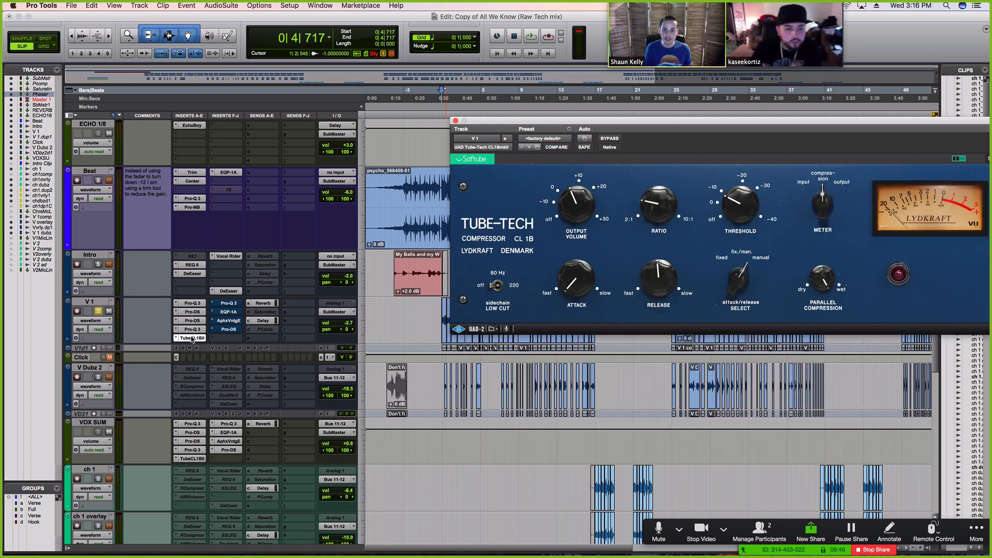
left_click_drag(558, 122, 484, 139)
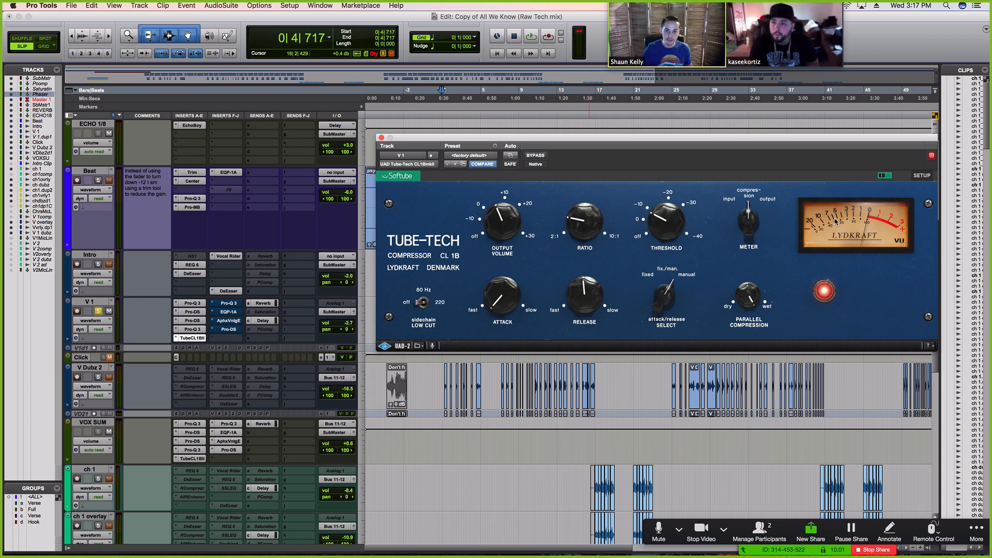
key("space")
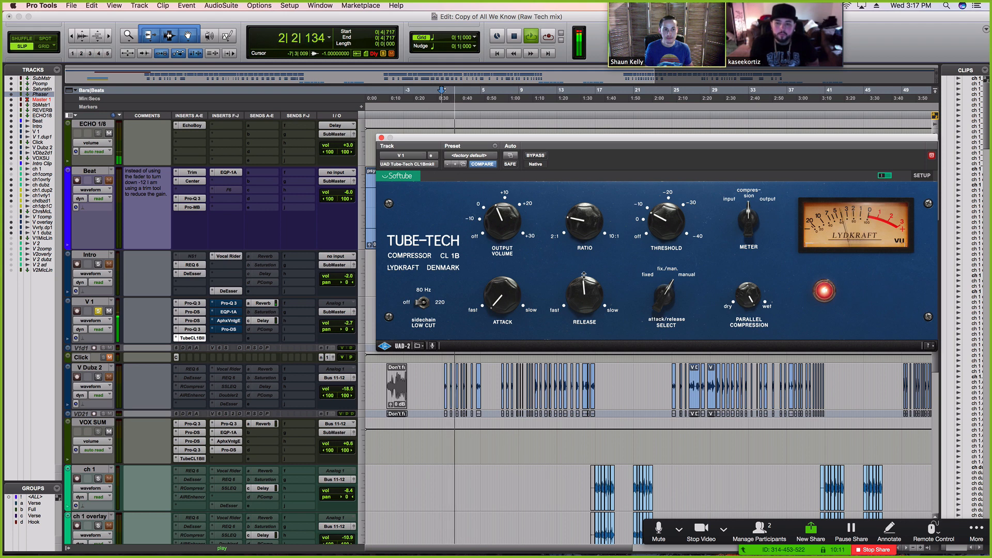
key("space")
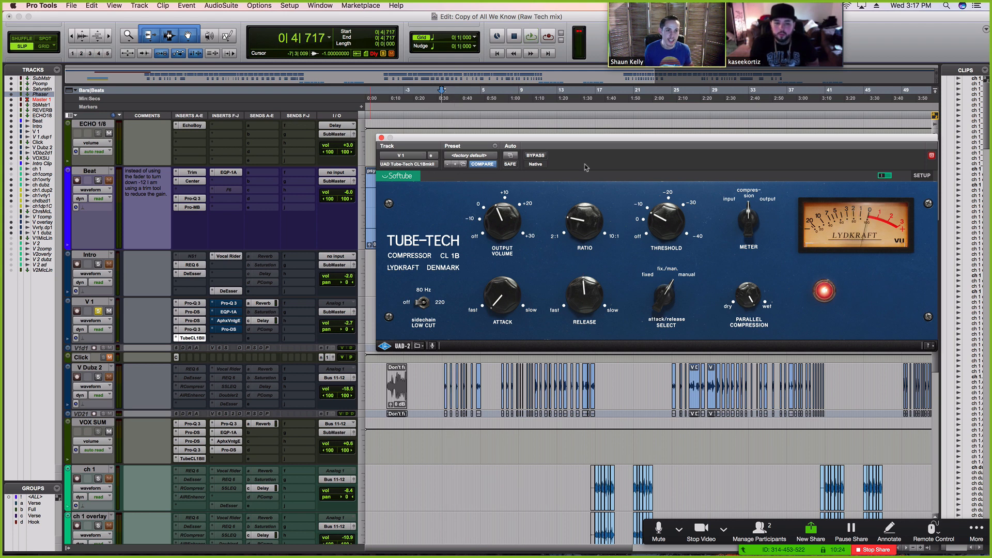
Activate and open the third Pro-Q 3 on V 1 and inspect its narrow bell cuts, including those near 1 kHz and 7.3 kHz.
left_click(220, 305)
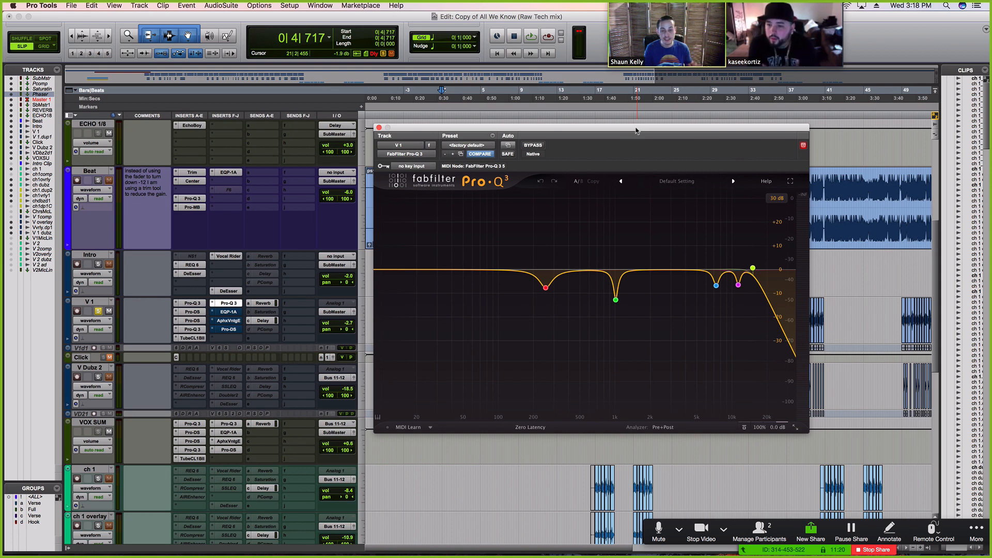
left_click(546, 287)
mouse_move(619, 295)
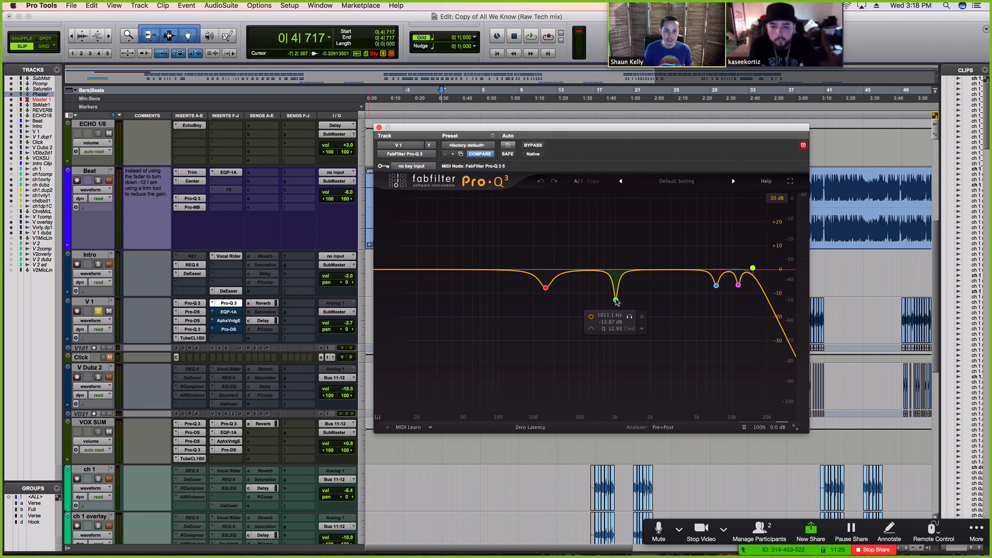
mouse_move(703, 300)
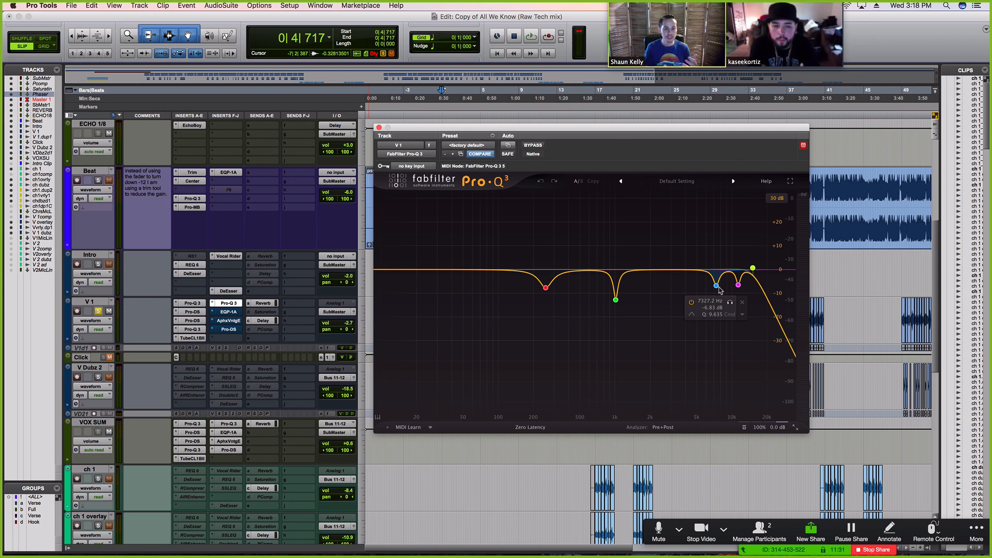
scroll(754, 280, "down", 1)
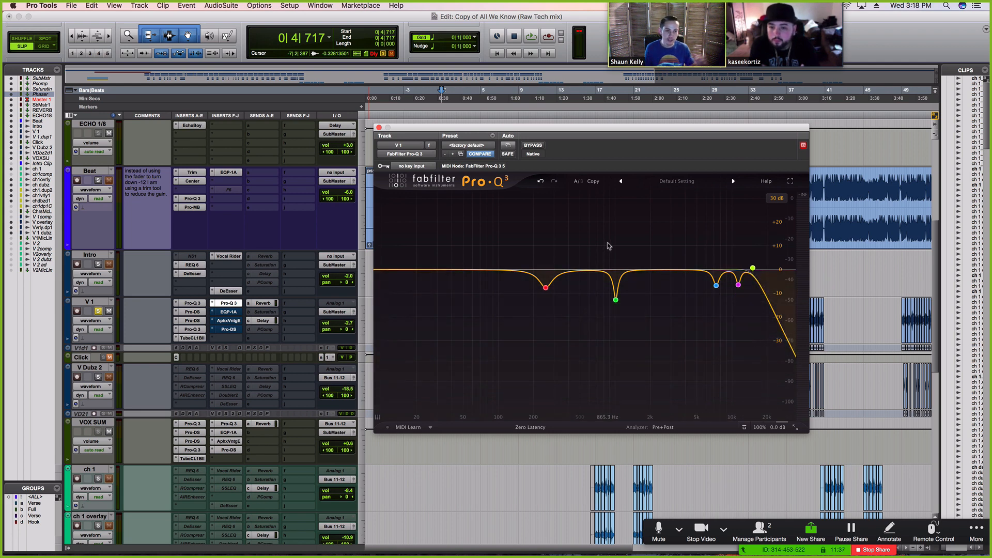
Activate and open the Pultec EQP-1A on V 1, review its settings, and close it.
left_click(228, 312)
left_click(229, 312, "super")
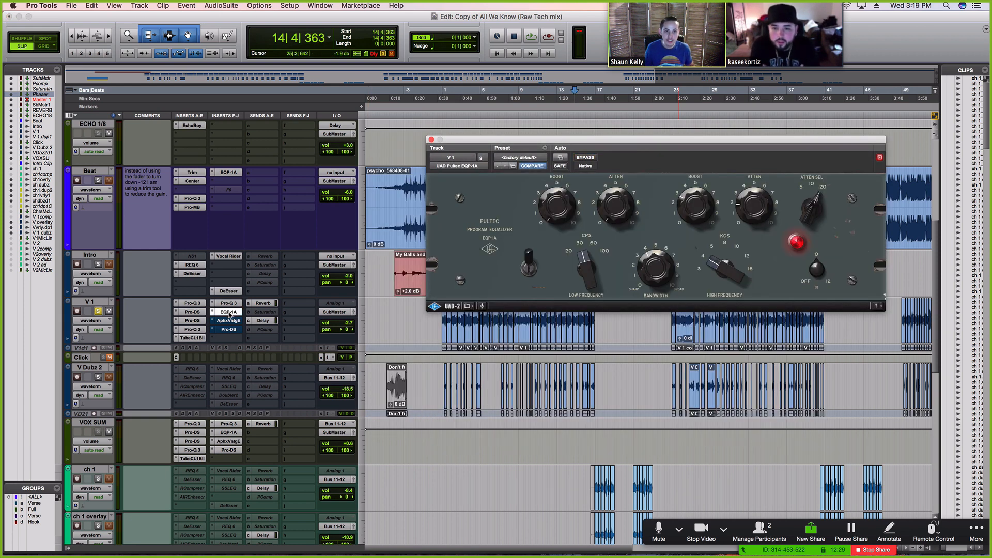
left_click_drag(527, 143, 471, 145)
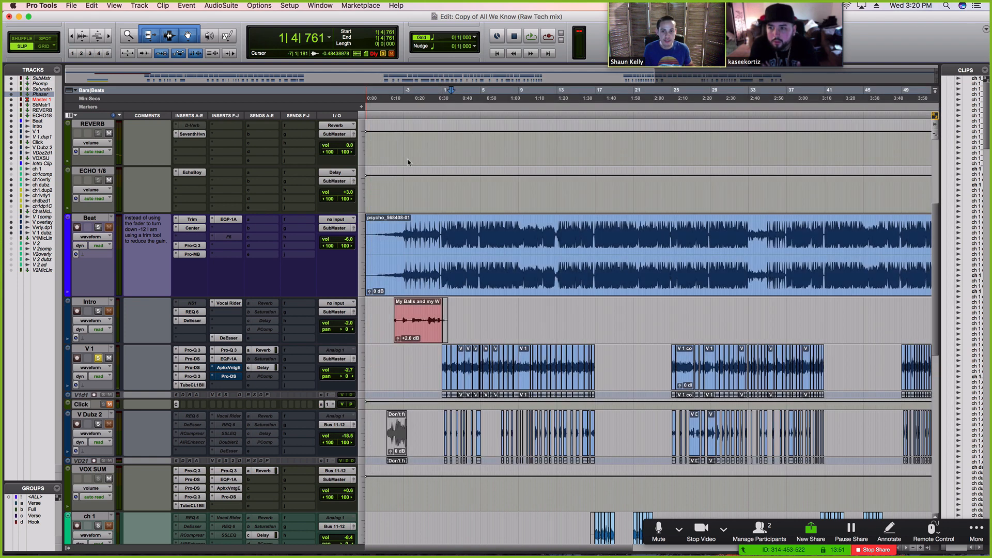
left_click(375, 80)
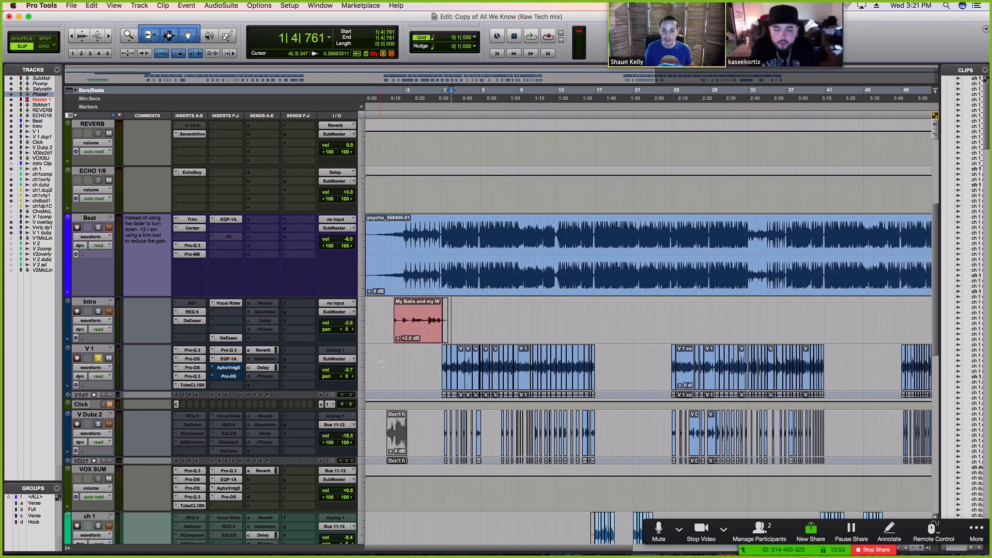
Activate and open the Aphex Vintage Exciter on V 1 and compare the vocal with the effect bypassed and active.
left_click(229, 367)
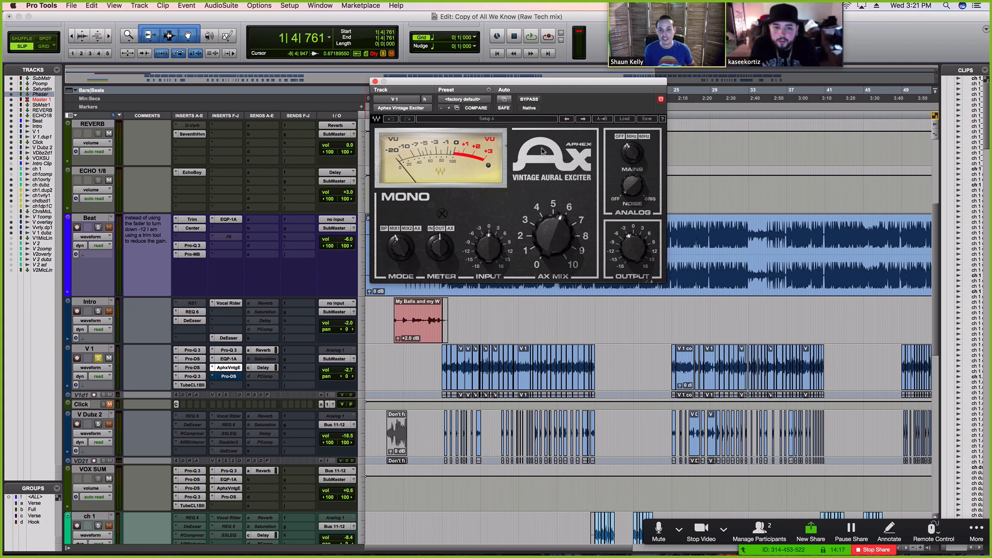
left_click(529, 99)
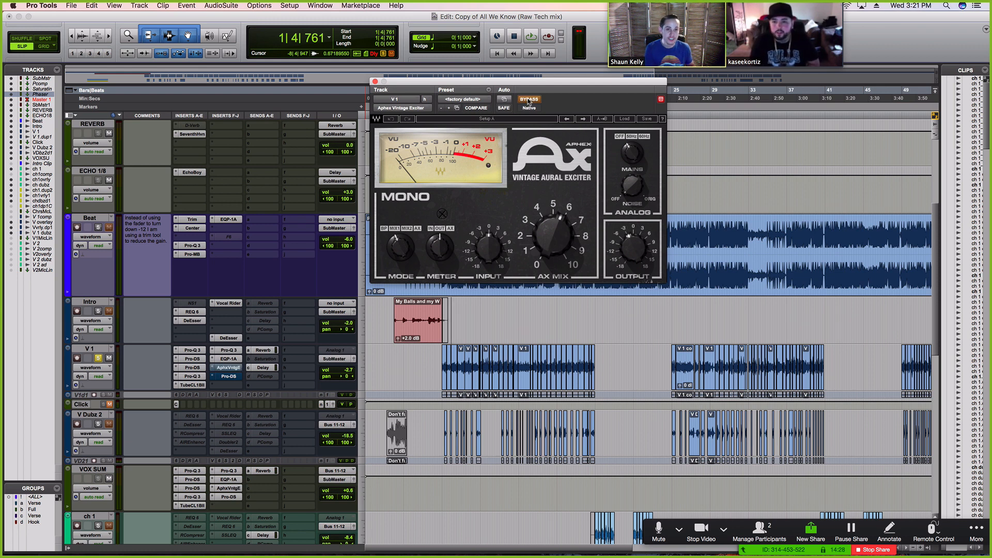
key("space")
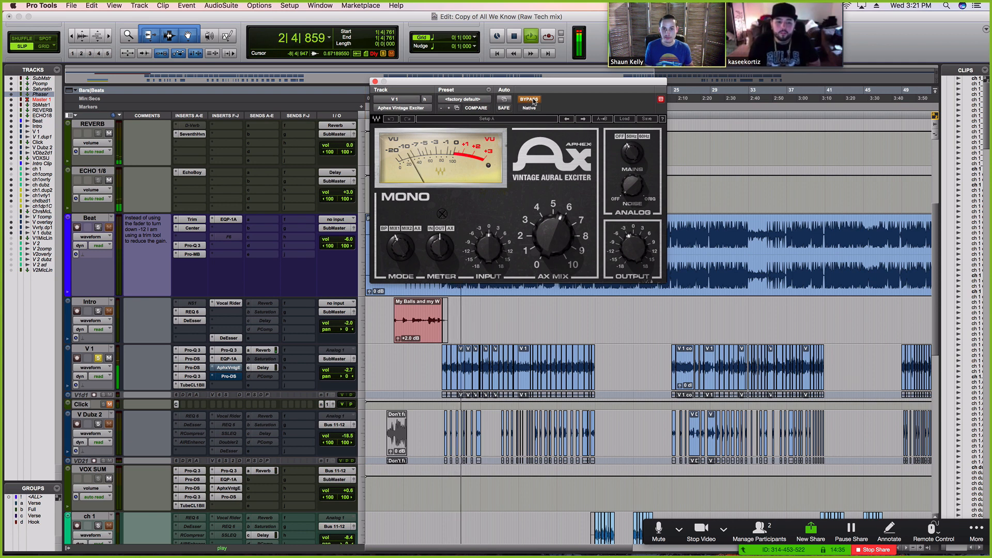
left_click(529, 99)
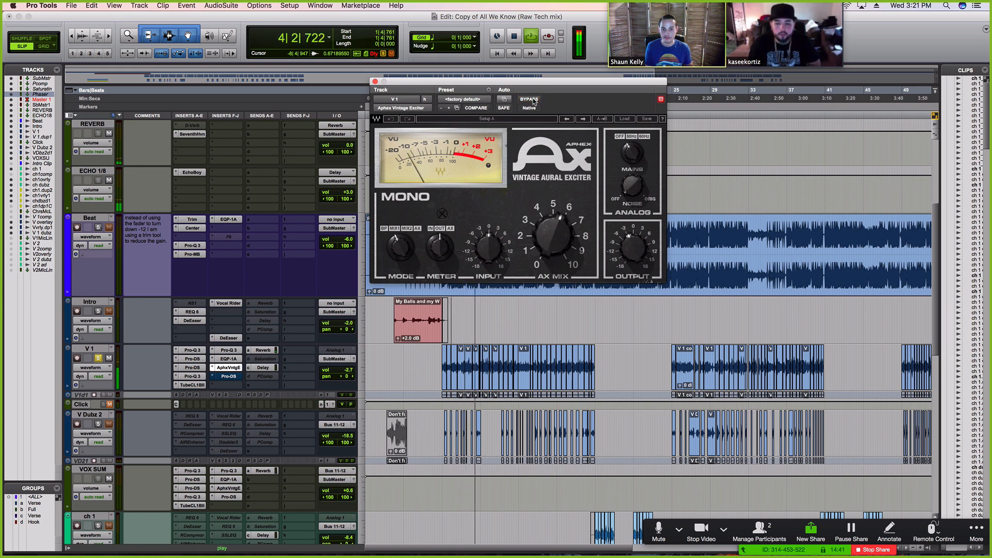
key("space")
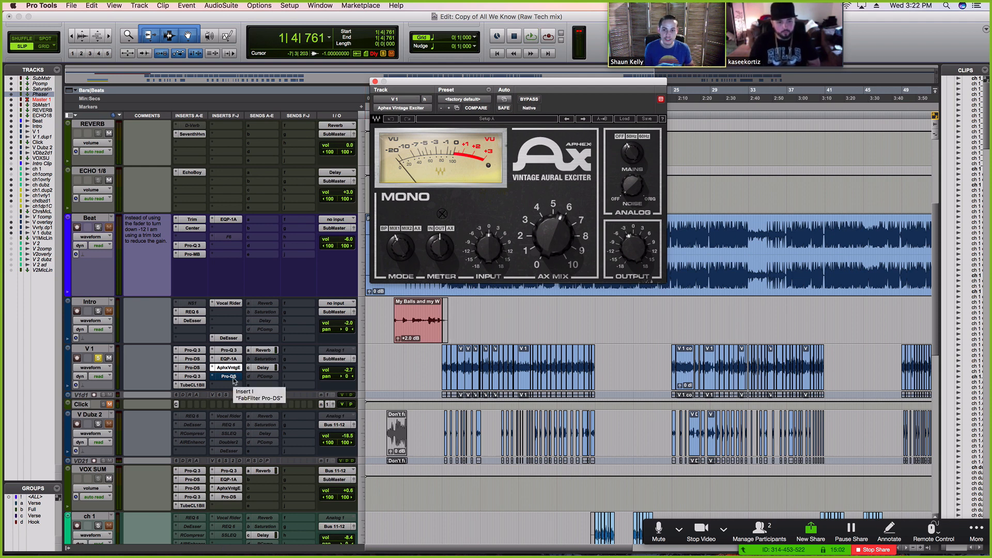
Activate and open the last Pro-DS on V 1, play the vocal through it, and close it.
left_click(231, 378)
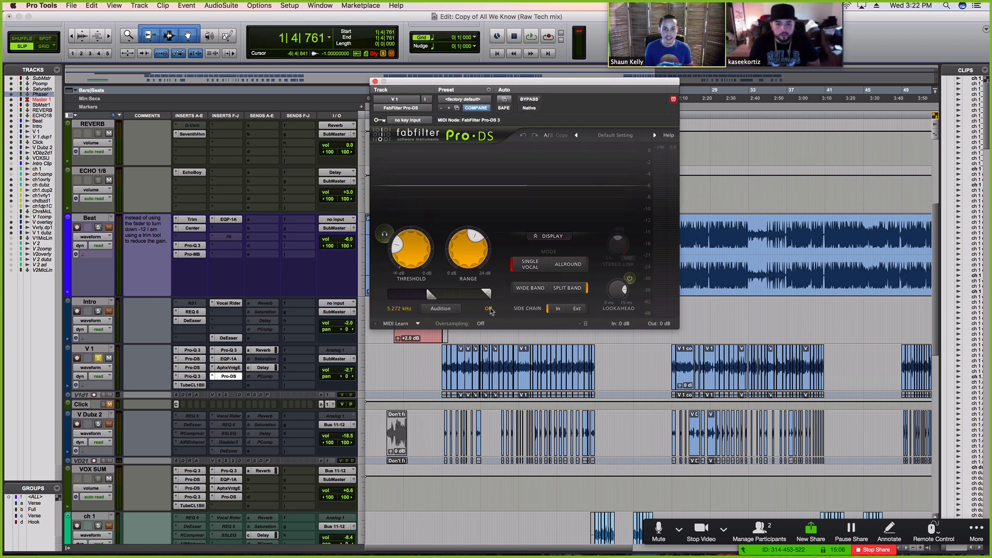
key("space")
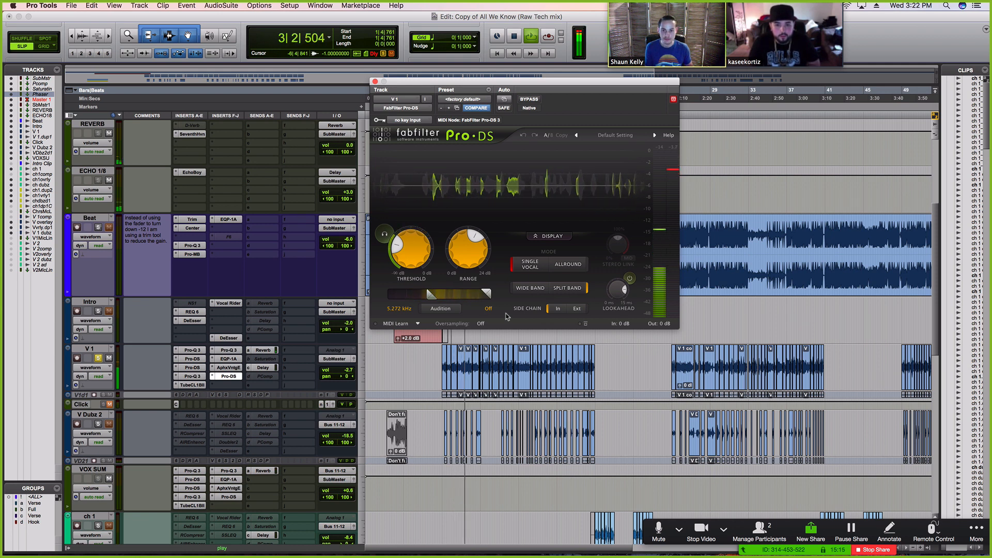
key("space")
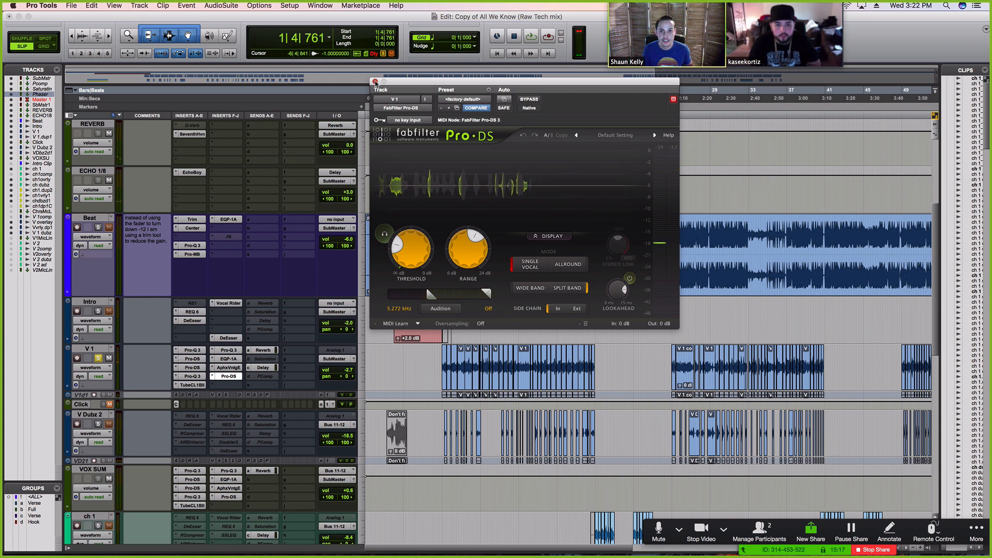
left_click(376, 81)
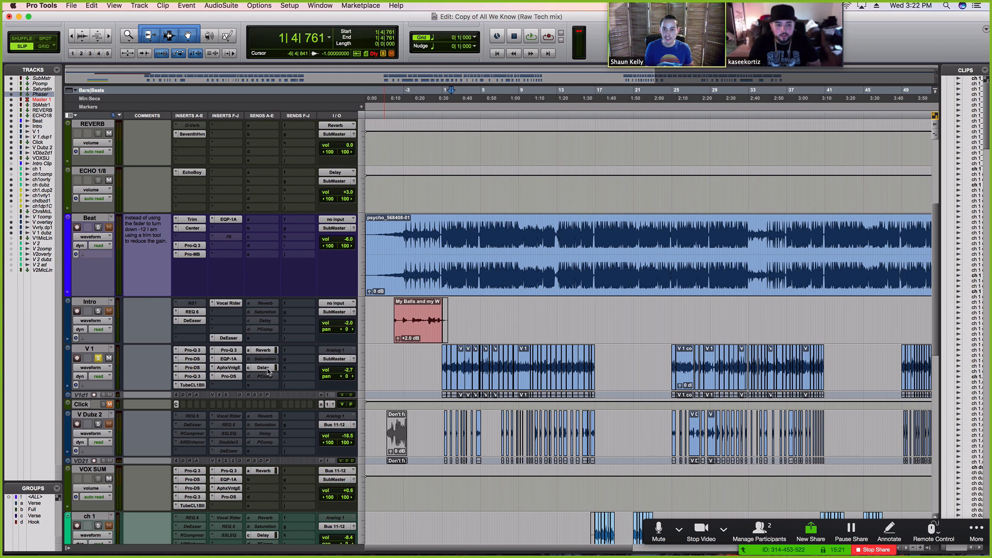
Review the EchoBoy settings on the ECHO 1/8 track and the Seventh Heaven settings on the REVERB track.
left_click(193, 173)
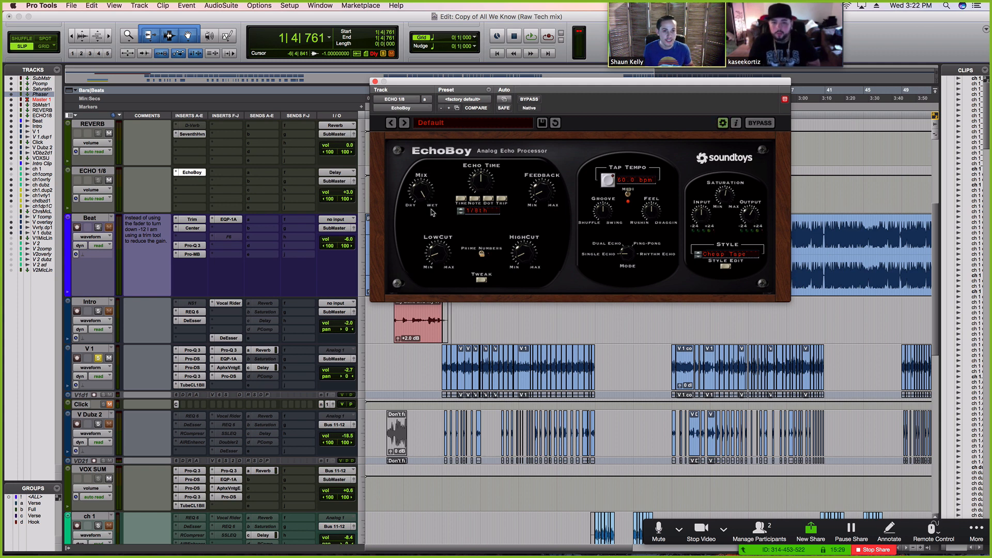
left_click(375, 81)
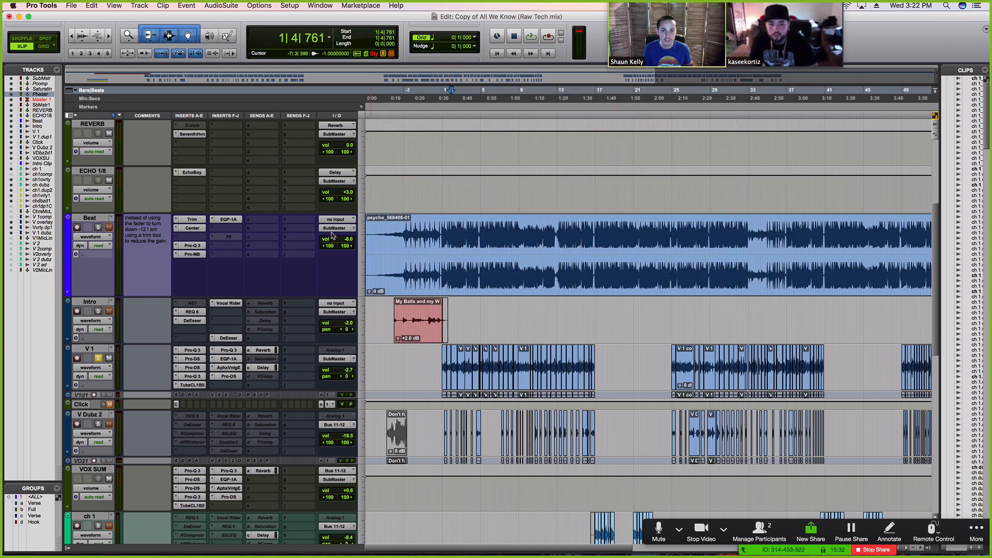
left_click(192, 135)
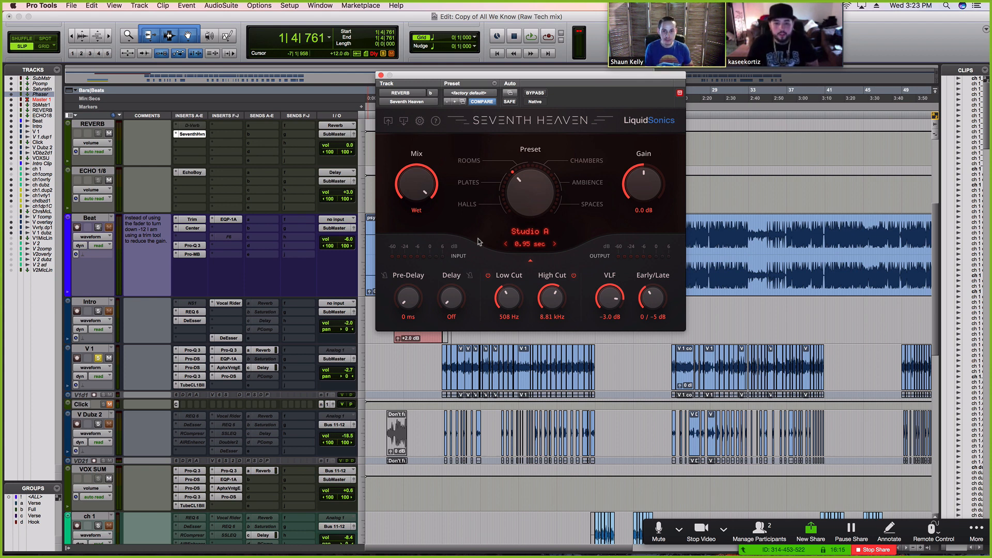
left_click(381, 76)
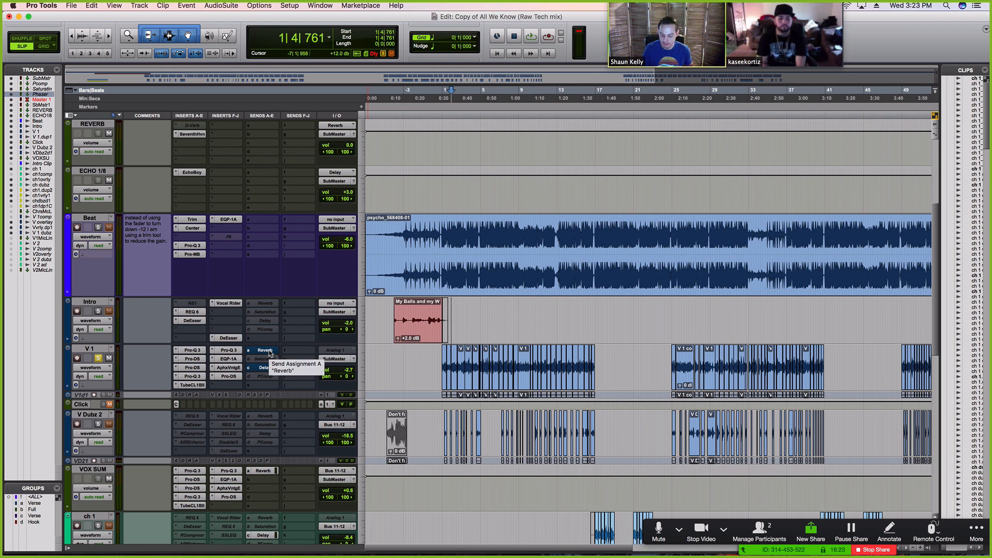
Play the soloed V 1 vocal to compare its sound with the Reverb and Delay sends bypassed and re-enabled.
key("space")
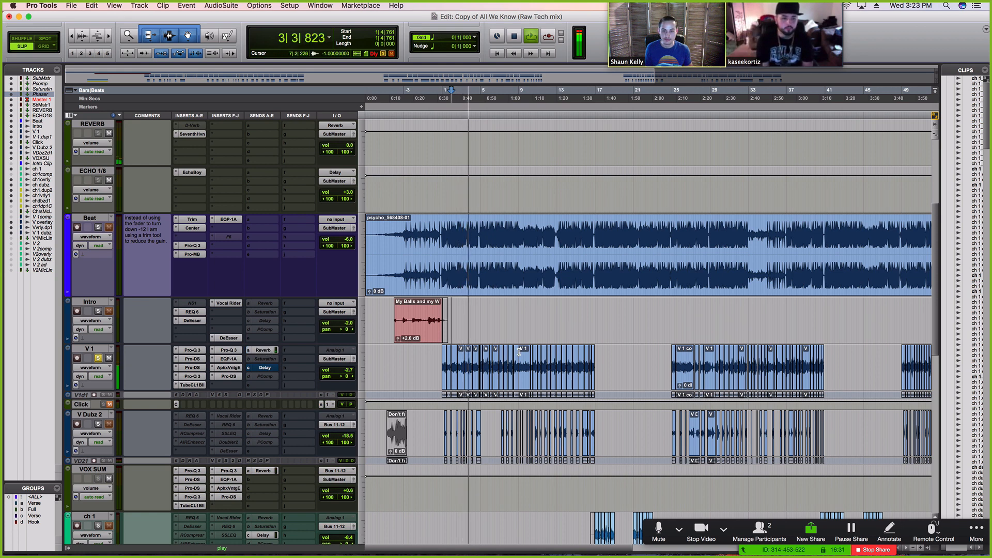
key("space")
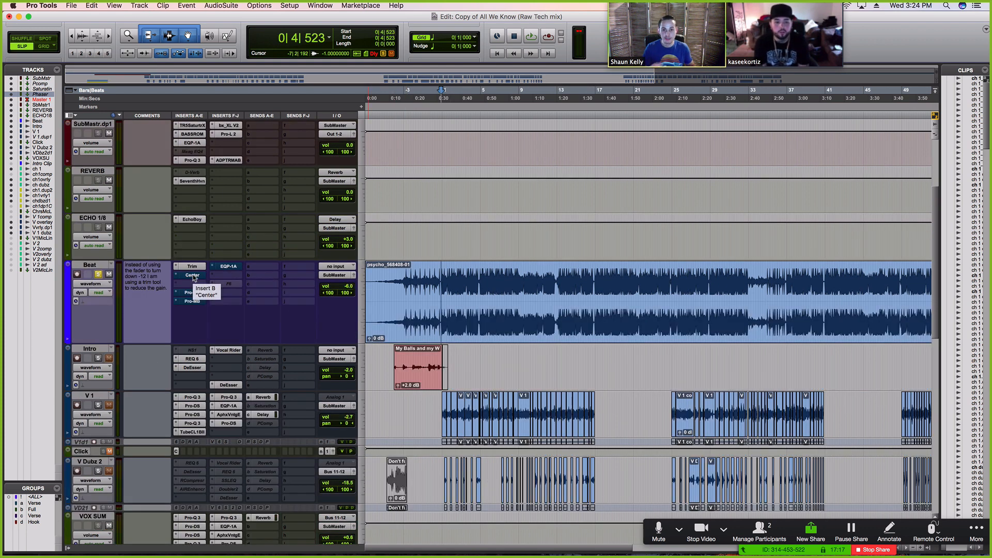
Play the soloed Beat track while re-enabling its bypassed inserts, and open the Center plug-in to review its sides level.
key("space")
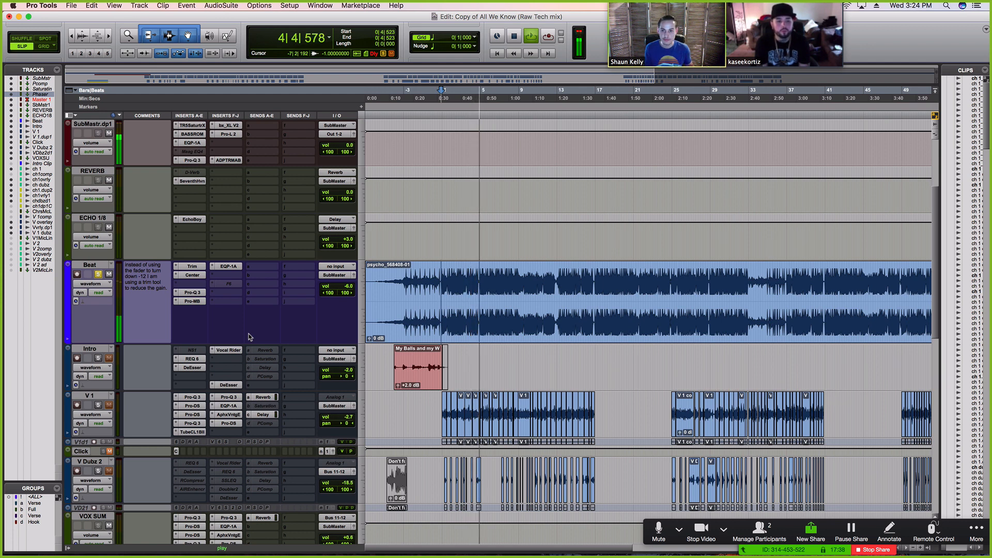
key("space")
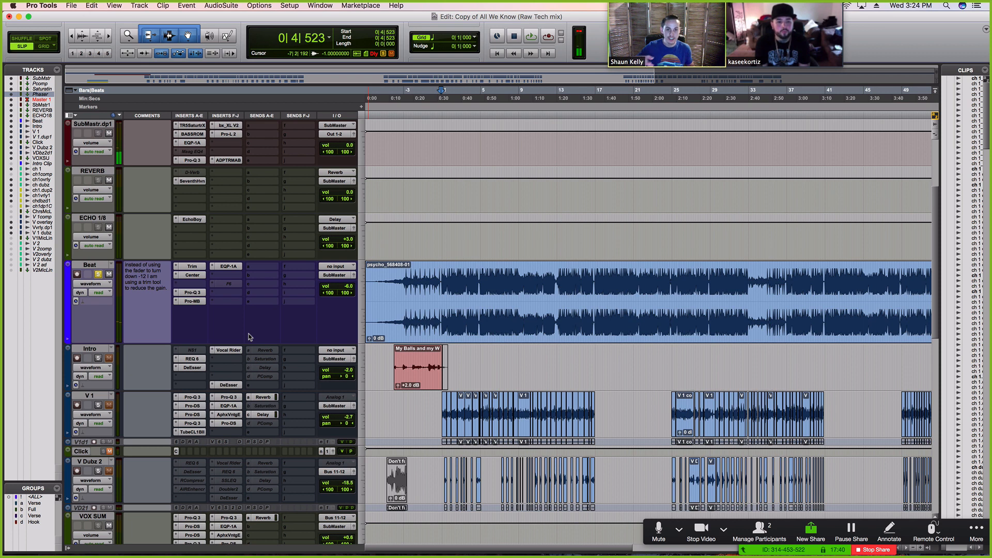
left_click(200, 276)
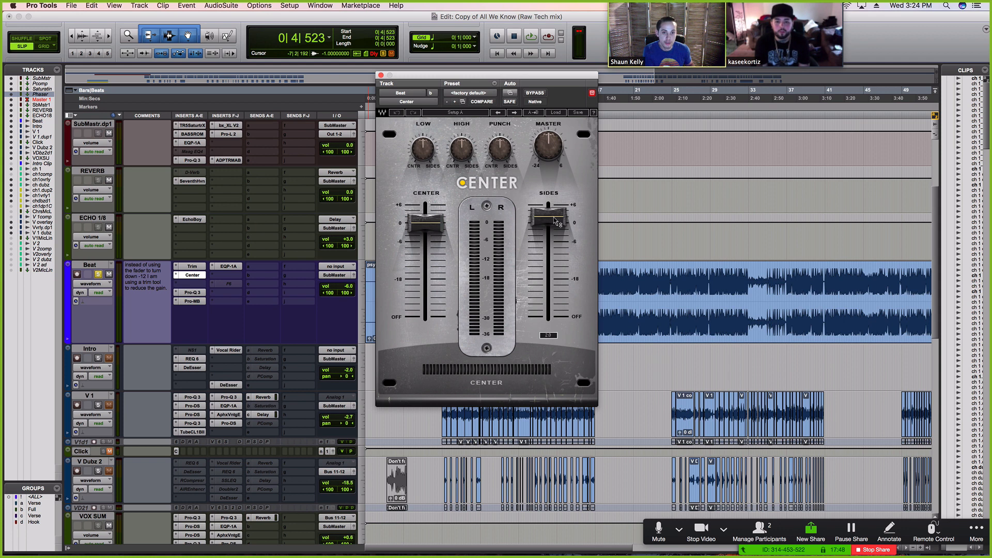
Open the Pro-Q 3 on the Beat track, review its bands, and play the beat while bypassing and re-enabling the high-mid boost.
left_click(192, 293)
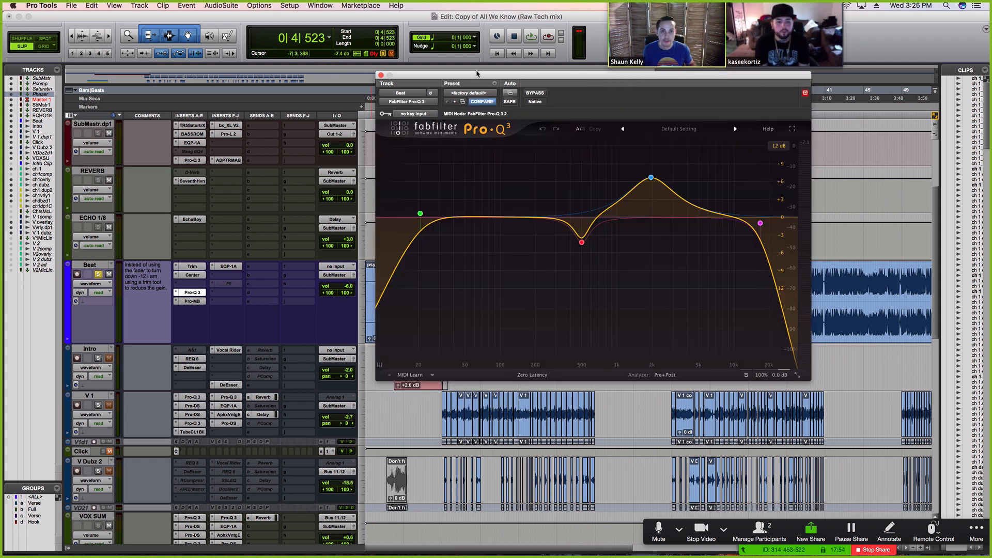
left_click_drag(505, 76, 472, 88)
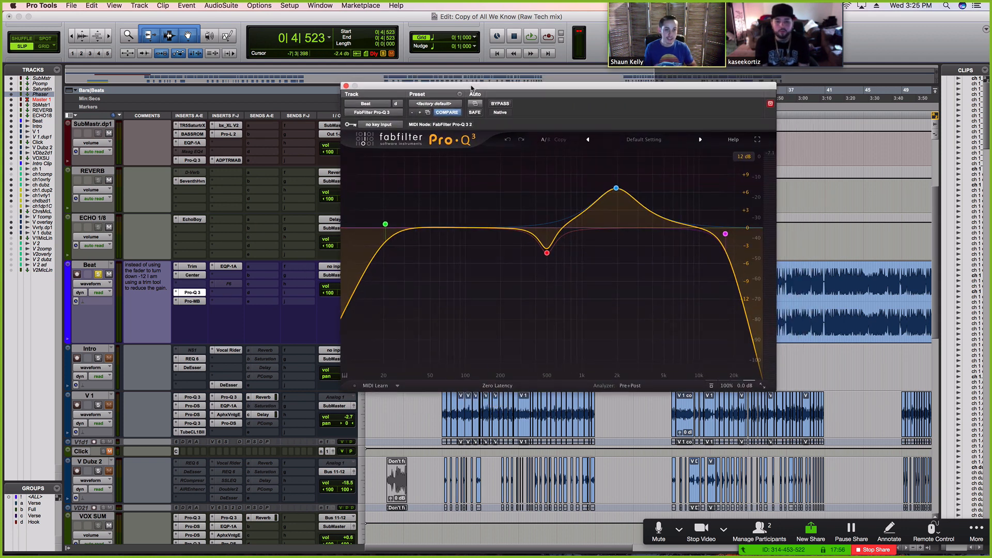
mouse_move(690, 260)
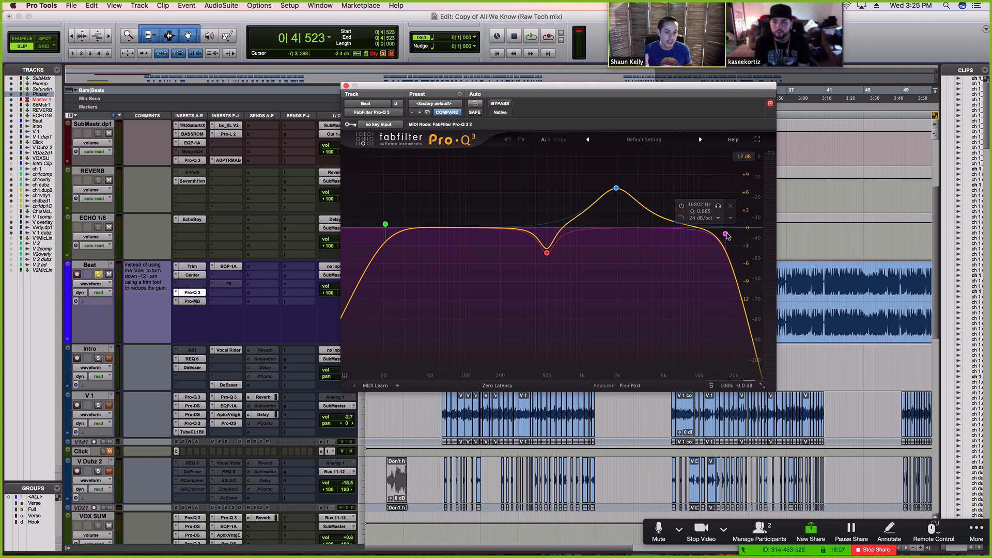
mouse_move(617, 194)
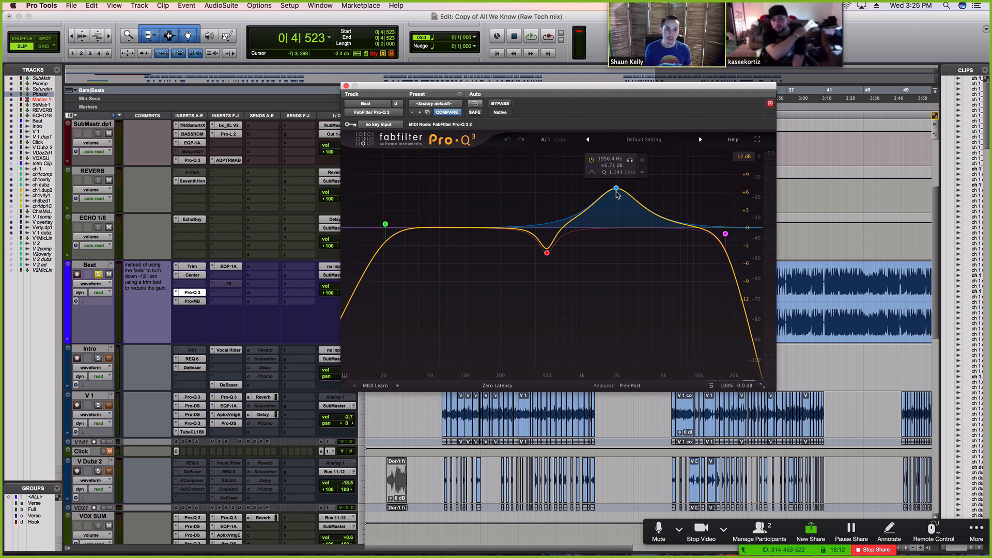
key("space")
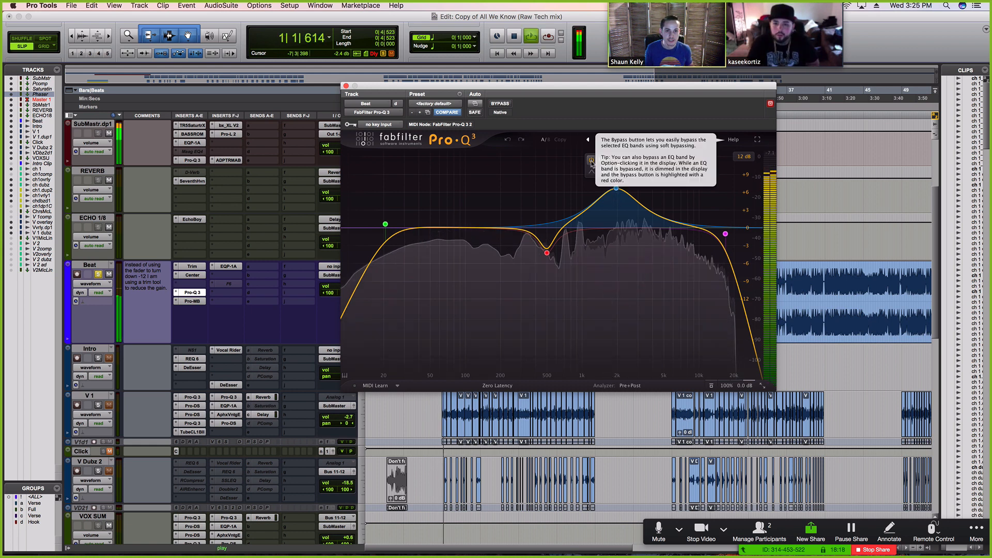
left_click(592, 162)
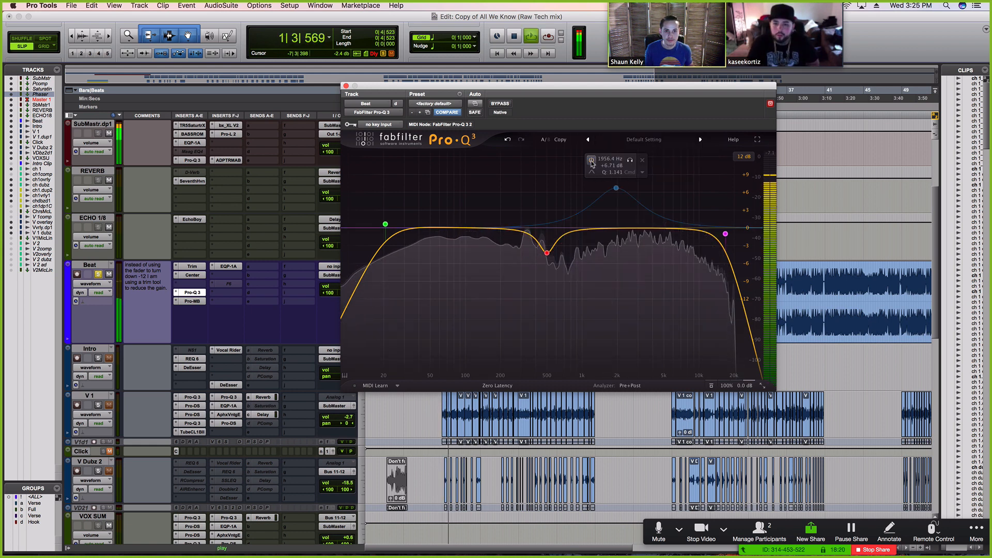
left_click(592, 161)
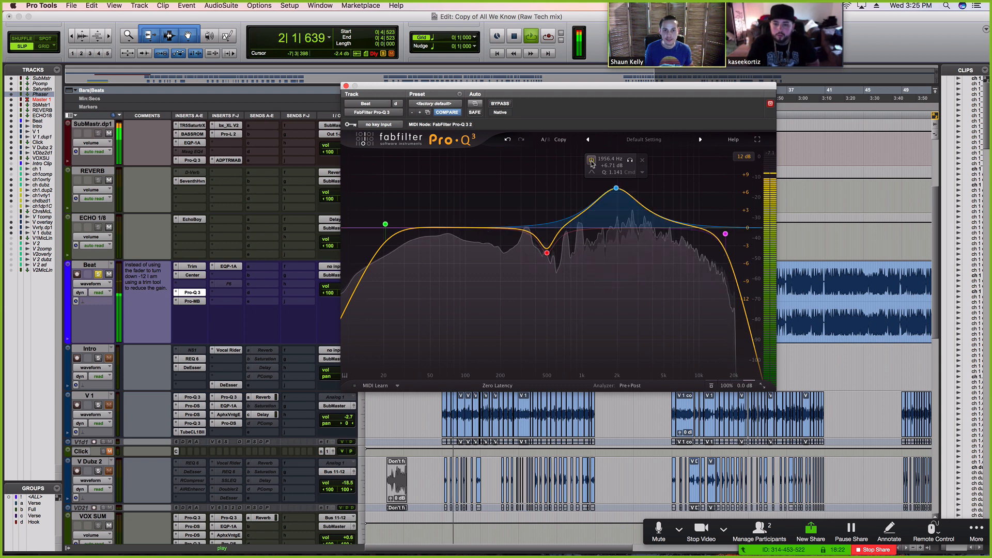
key("space")
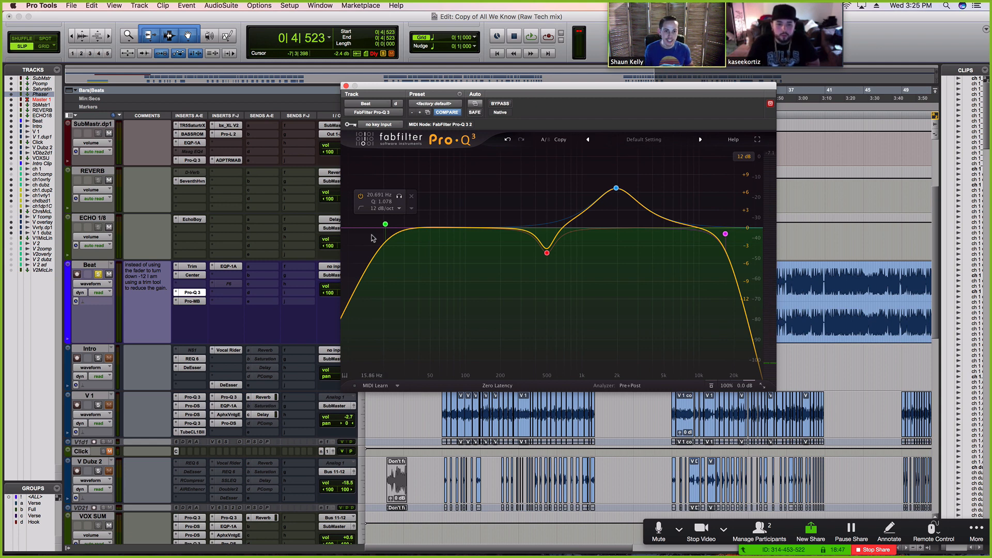
Open the Beat track's Pro-MB and play the beat with the plug-in bypassed and re-enabled to hear its high-band compression.
left_click(192, 301)
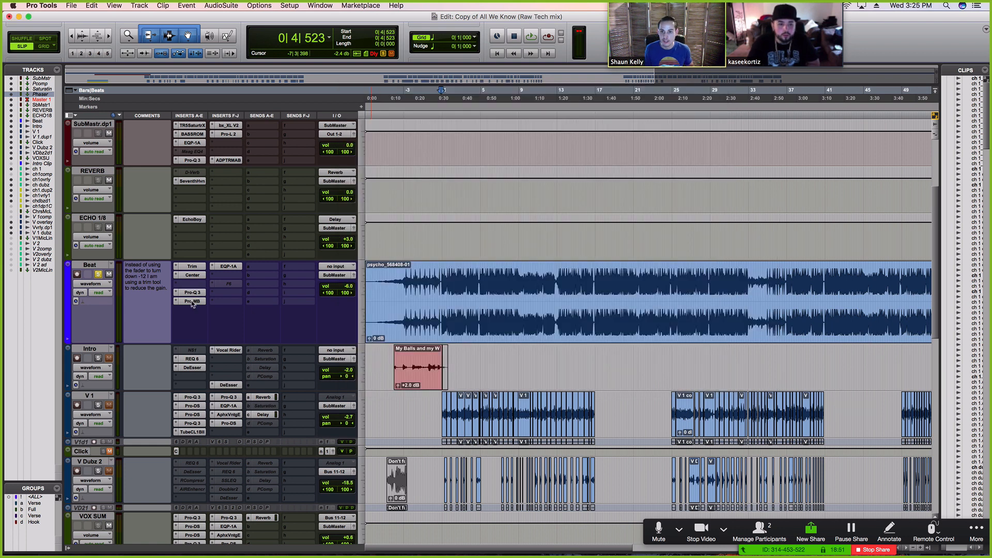
left_click_drag(555, 87, 540, 85)
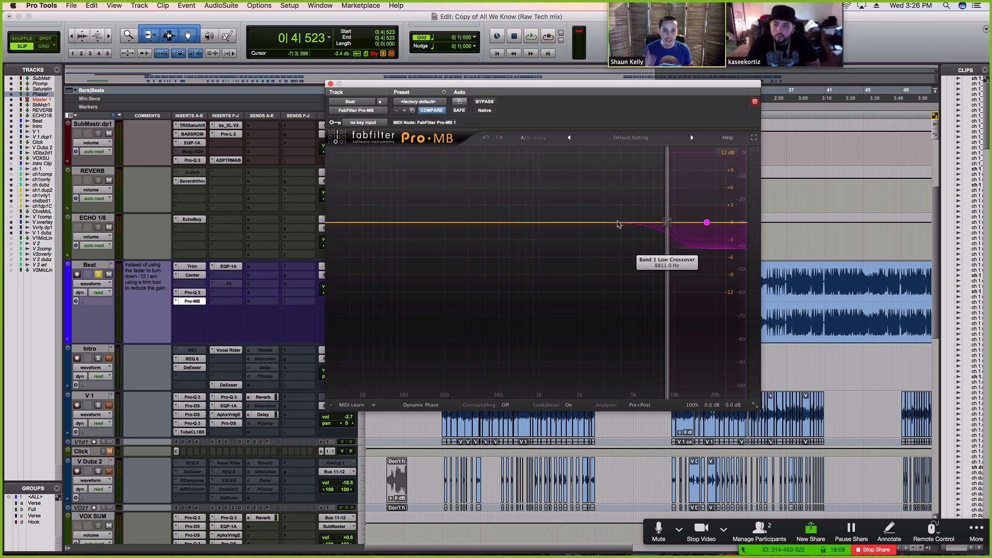
key("space")
left_click(485, 102)
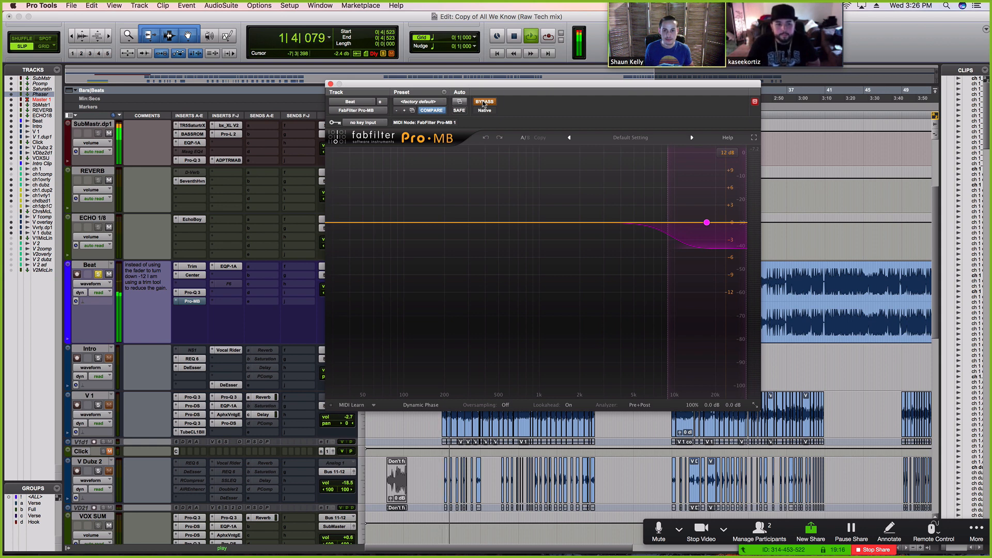
left_click(484, 102)
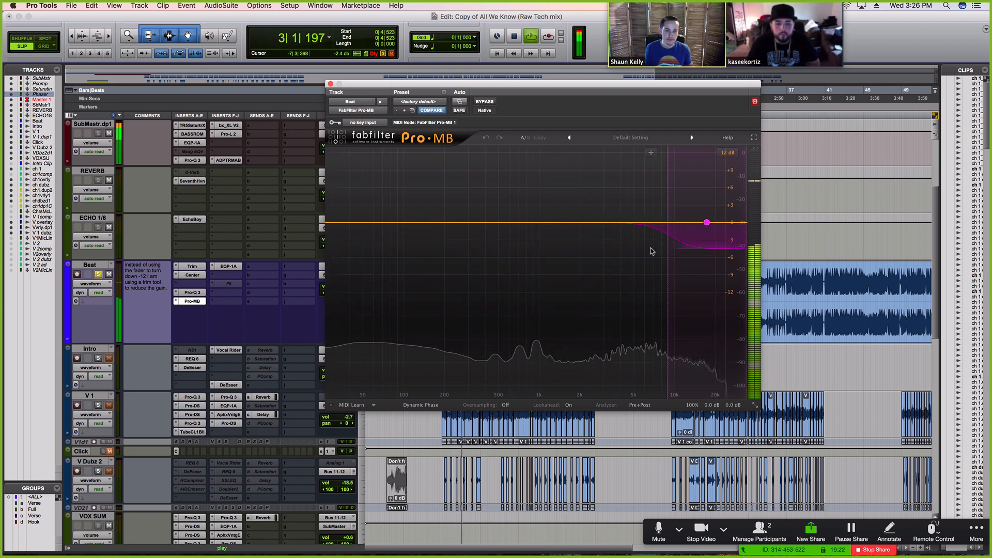
key("space")
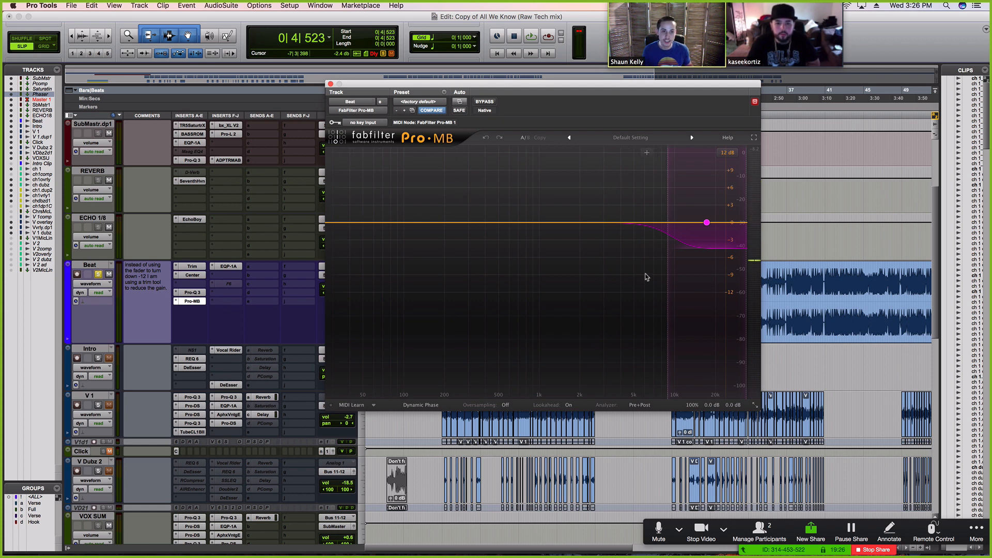
mouse_move(711, 225)
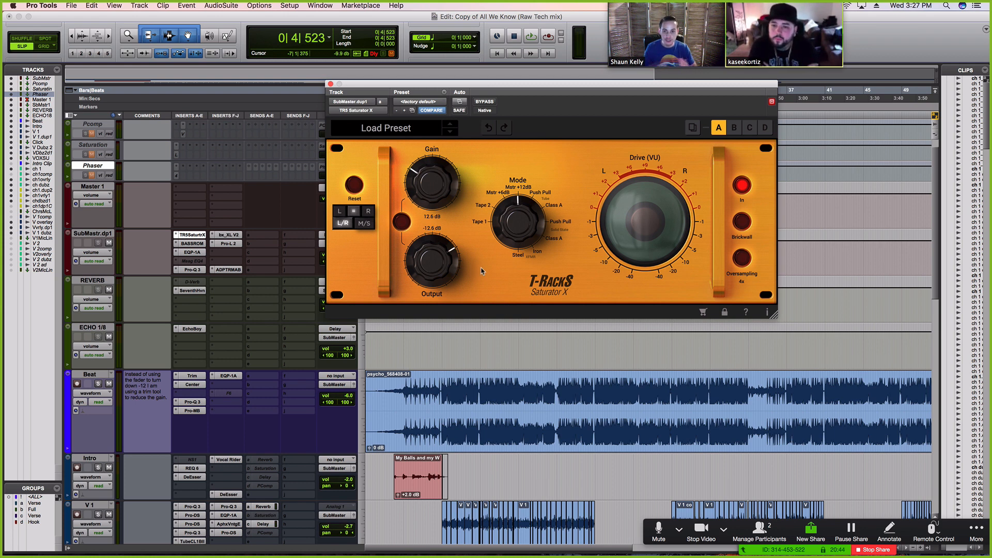
Play the mix while bypassing and re-enabling the T-RackS Saturator X on the SubMaster track to compare the saturation.
left_click(197, 237, "super")
key("space")
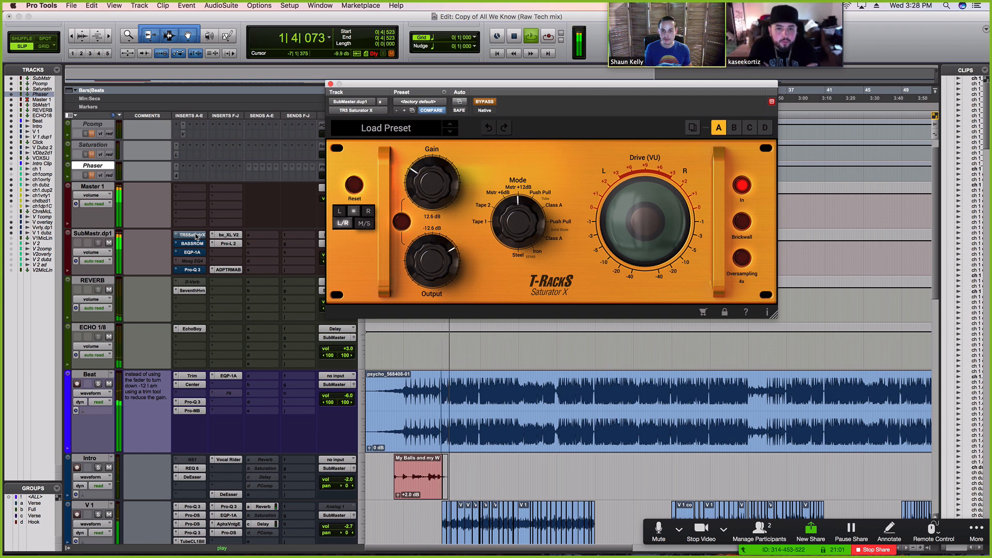
left_click(197, 238, "super")
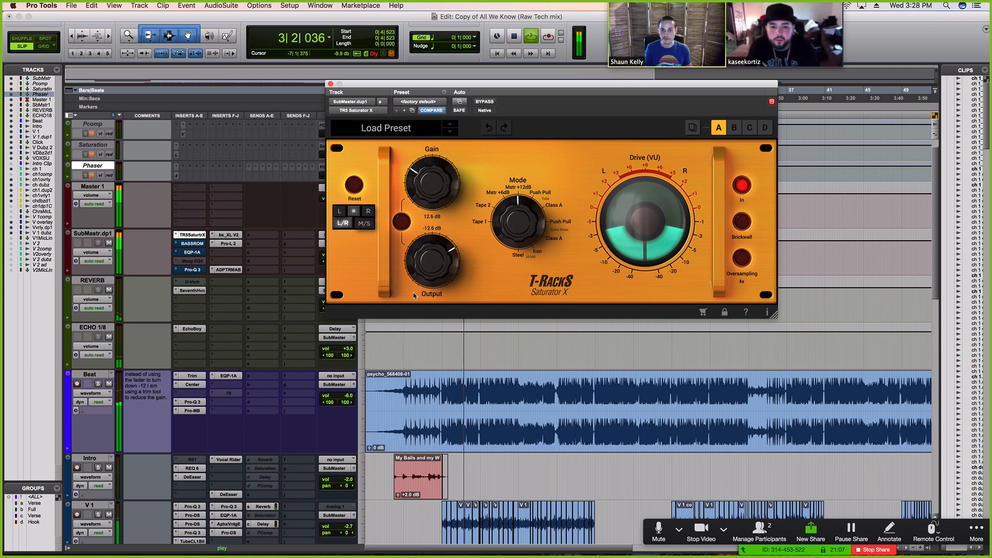
key("space")
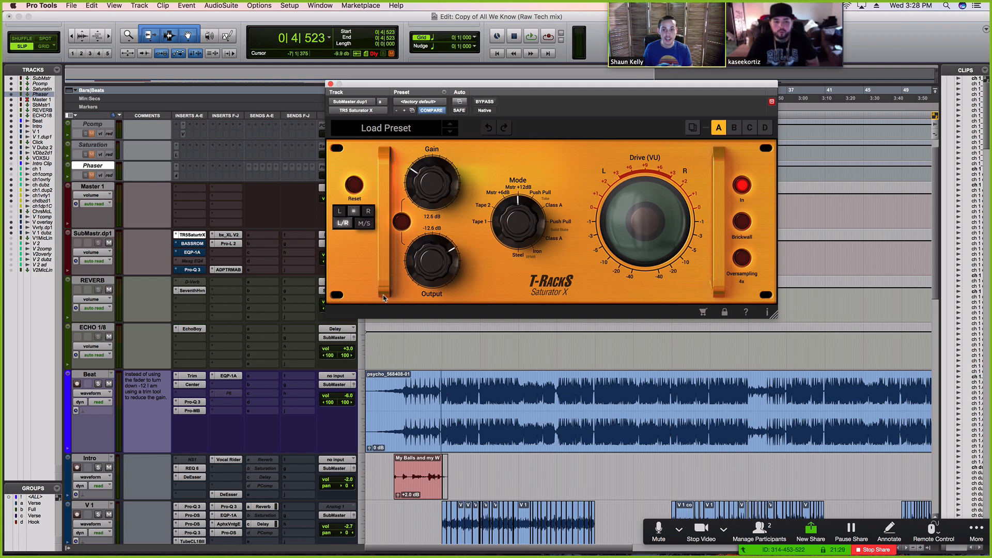
Open the bypassed BASSROOM on the SubMaster track and activate it during playback to hear its effect on the low end.
left_click(192, 244)
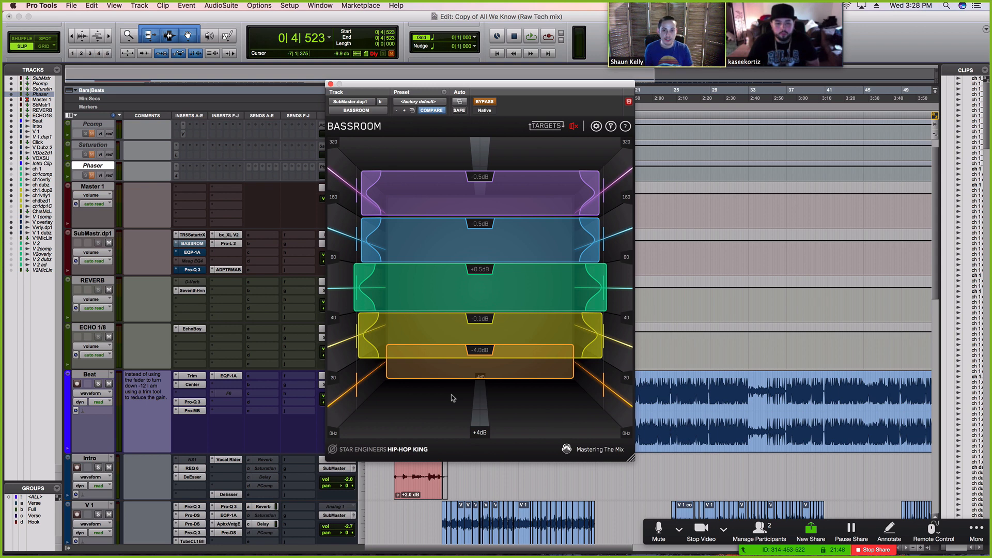
key("space")
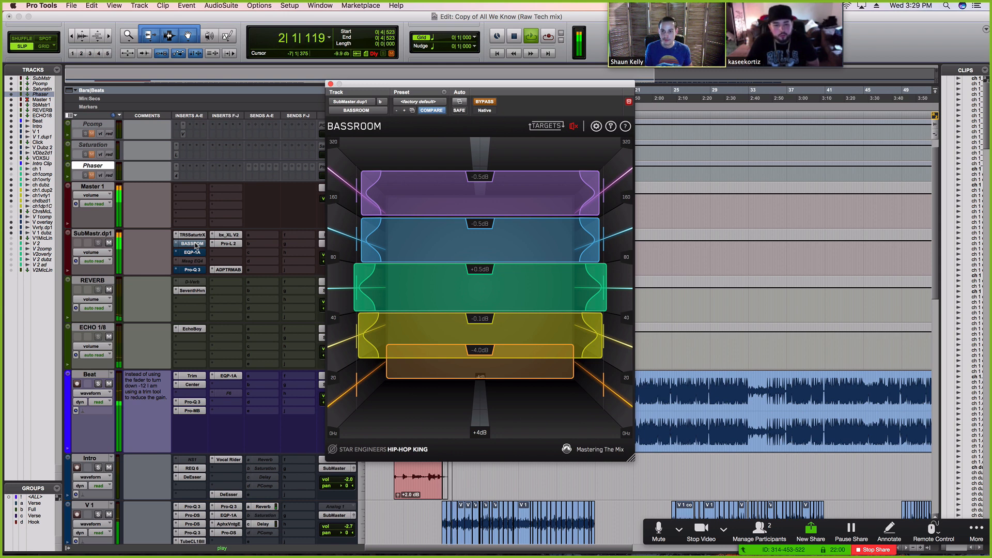
left_click(196, 246, "super")
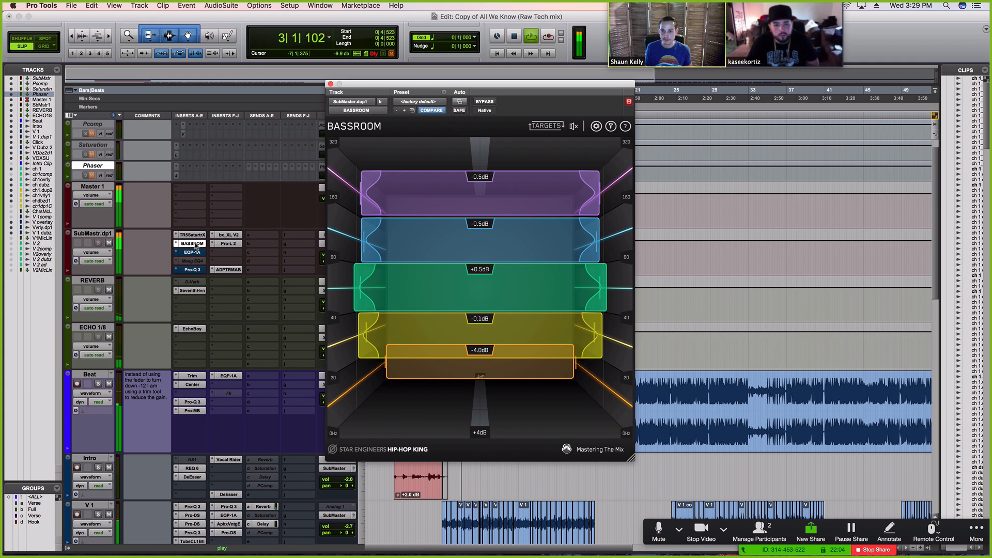
key("space")
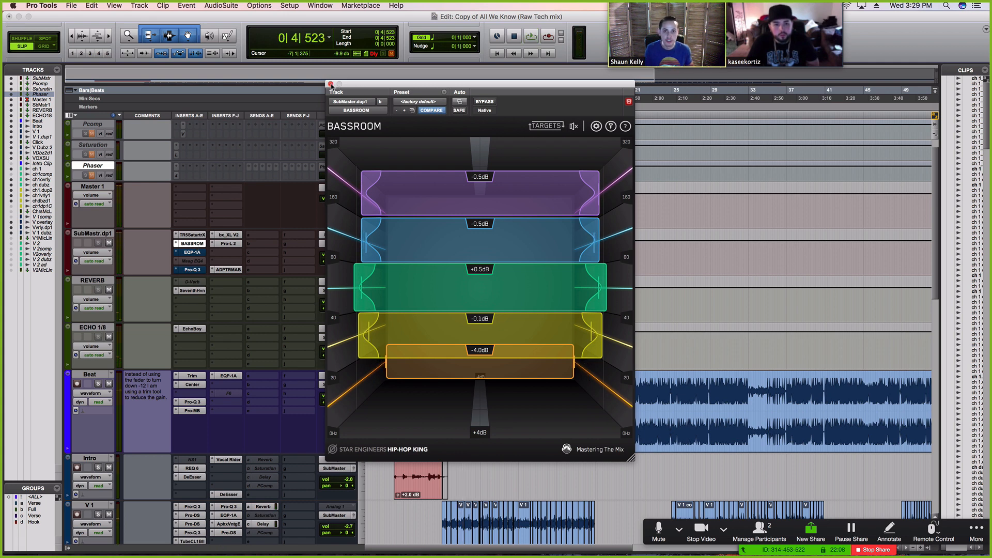
Open the Pultec EQP-1A on the SubMaster track and play the mix with it bypassed and re-enabled.
left_click(192, 252)
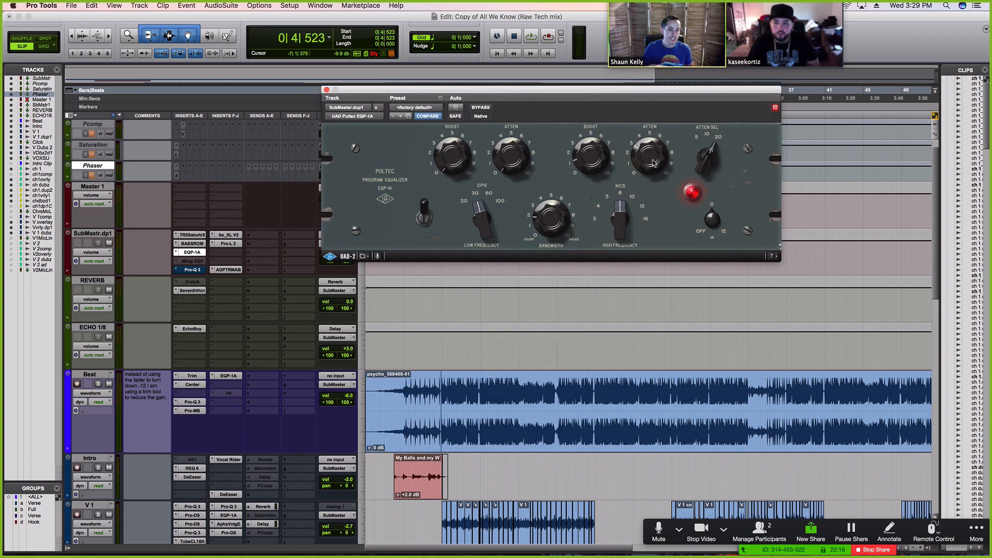
left_click(200, 253, "super")
key("space")
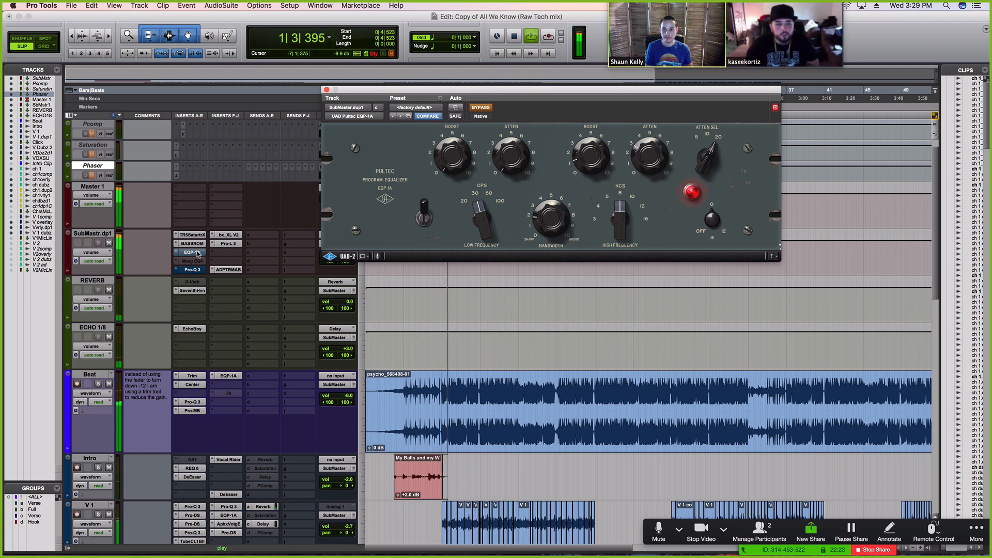
left_click(197, 253, "super")
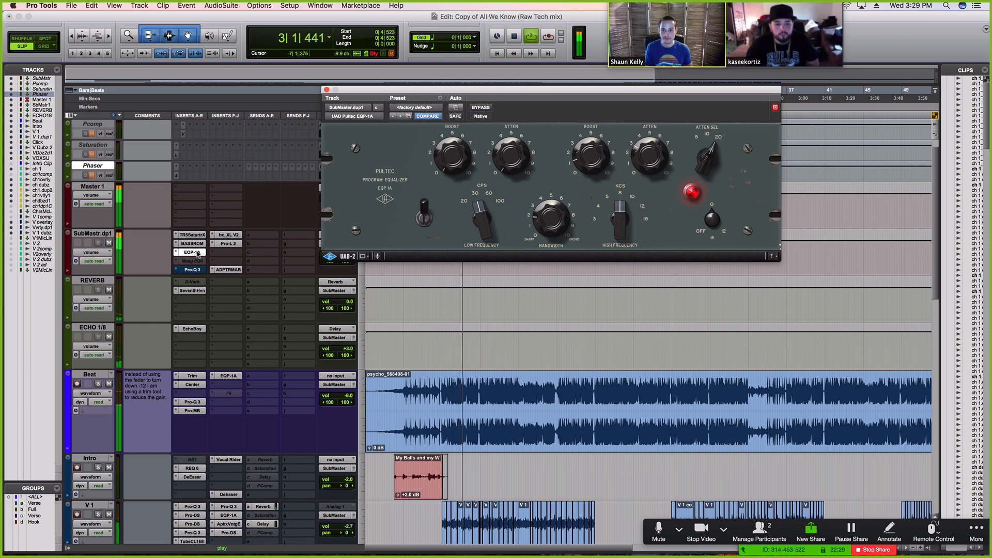
key("space")
Open the SubMaster's Pro-Q 3, review its low shelf, compare playback with it bypassed and re-enabled, and close it.
left_click(192, 269)
mouse_move(403, 244)
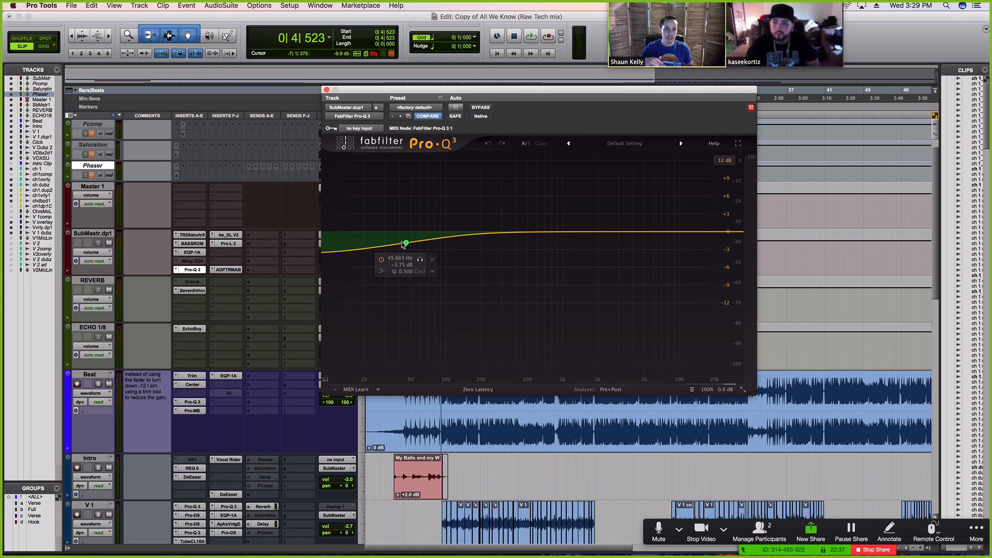
left_click(479, 109)
key("space")
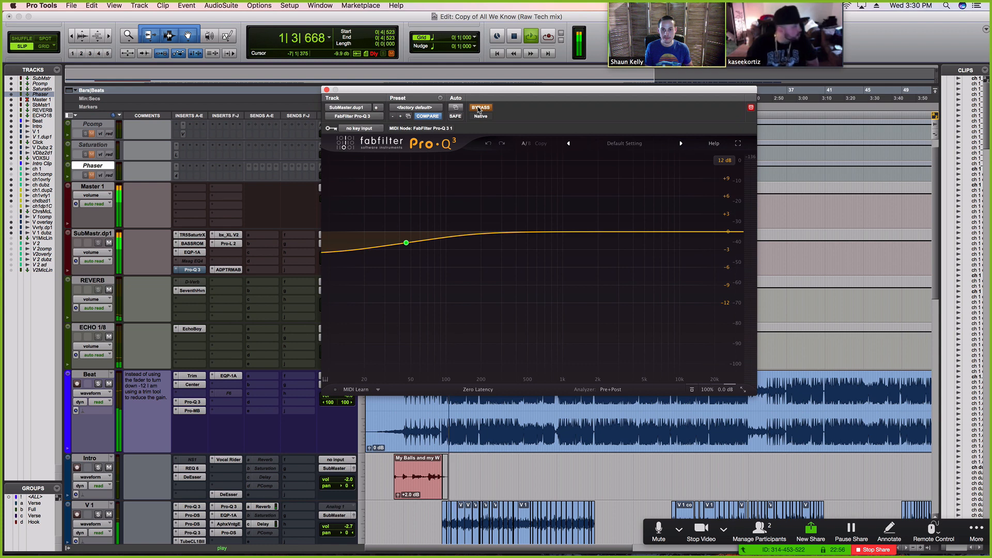
left_click(480, 108)
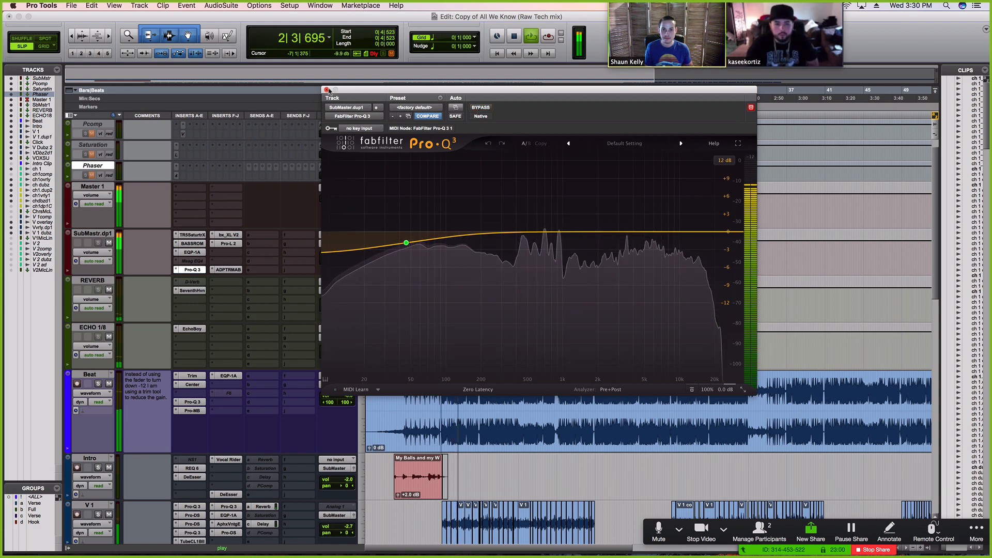
key("space")
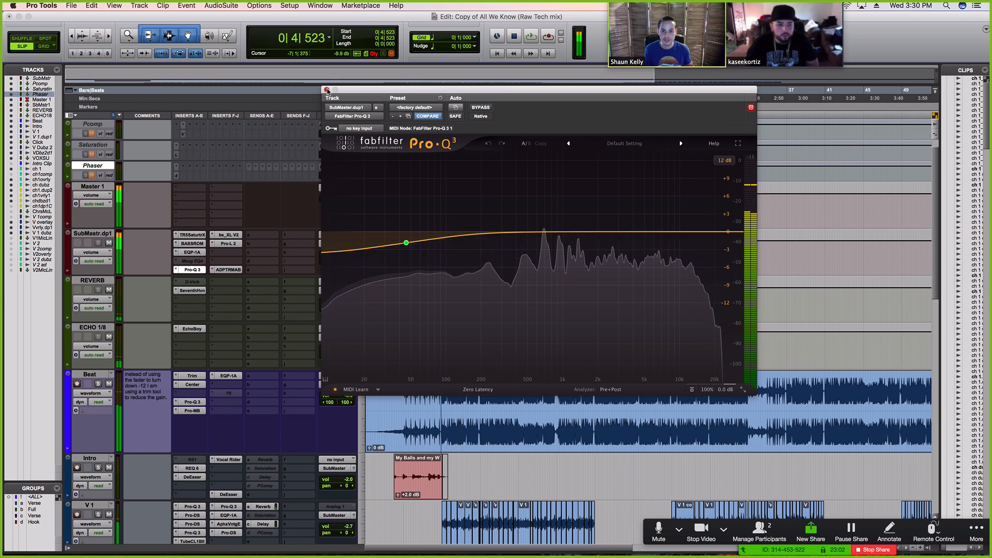
left_click(327, 91)
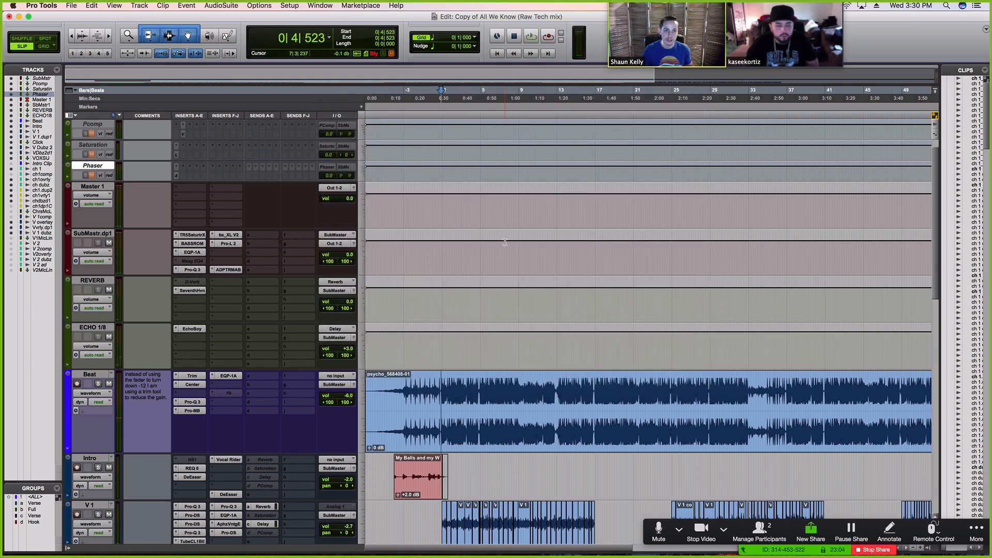
Open the bx_XL V2 limiter on the SubMaster track and play the mix to check its meters and the Pro-L 2 loudness.
left_click(234, 235)
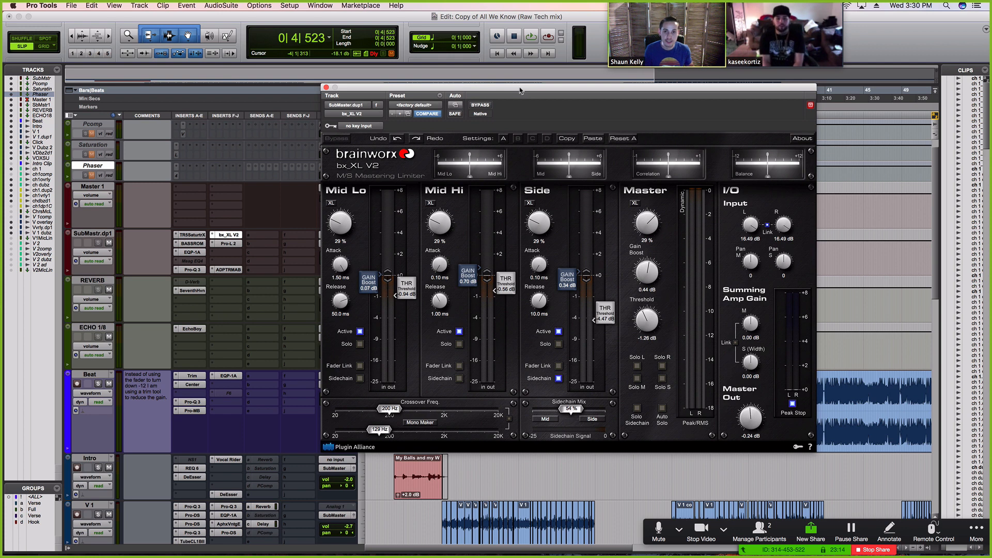
left_click_drag(521, 91, 515, 92)
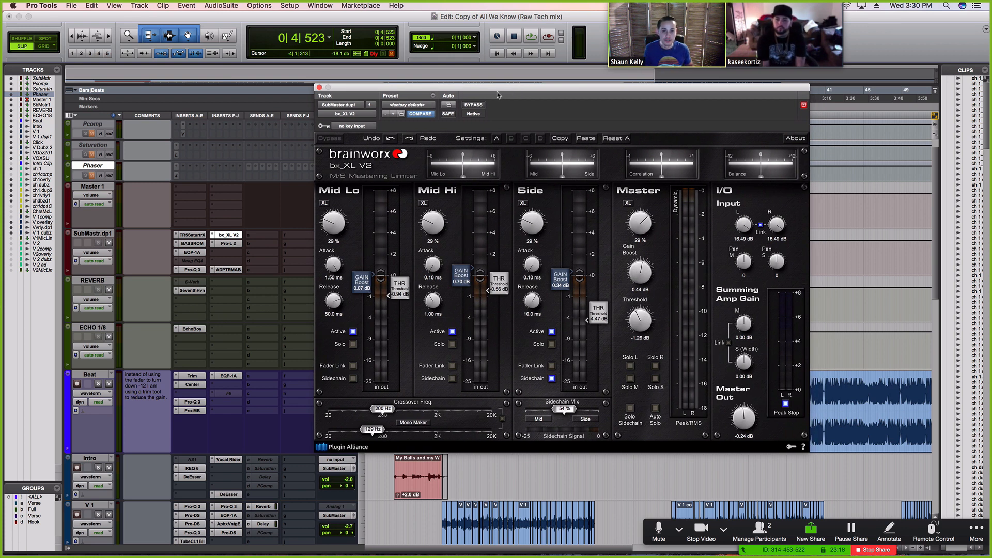
key("space")
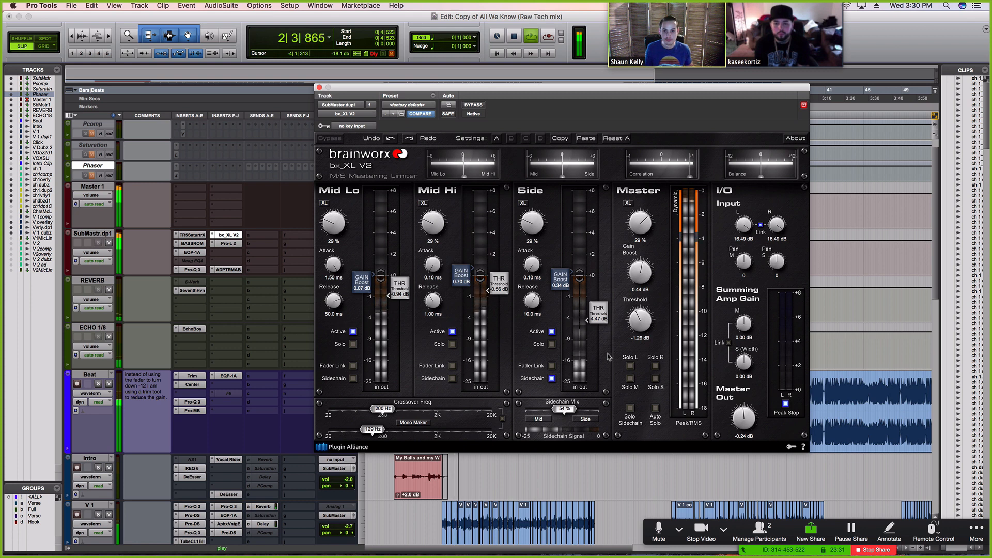
key("space")
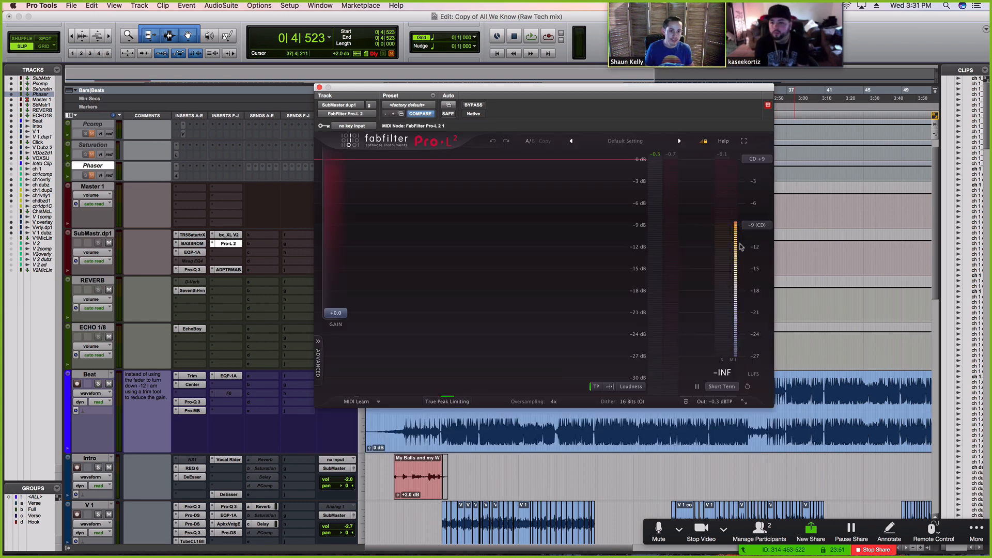
key("space")
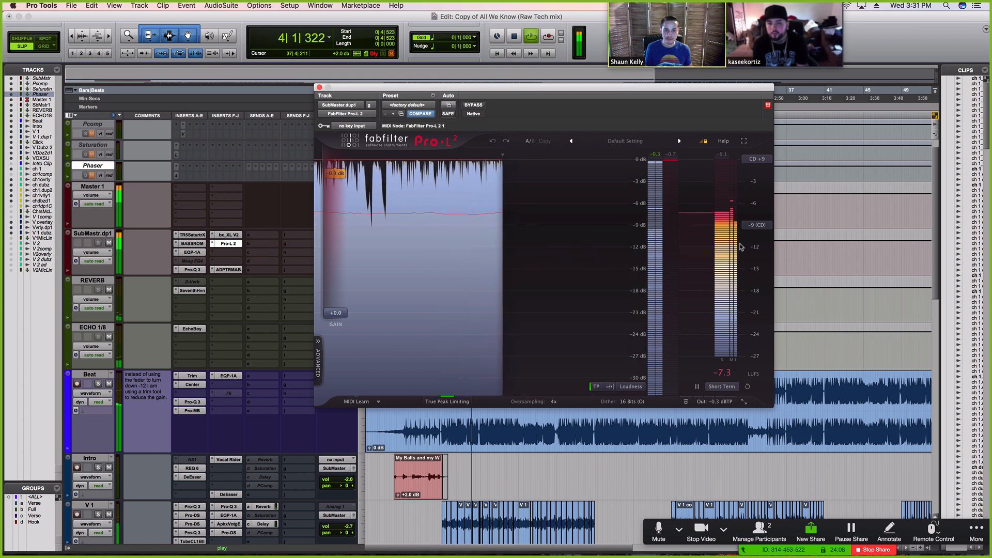
key("space")
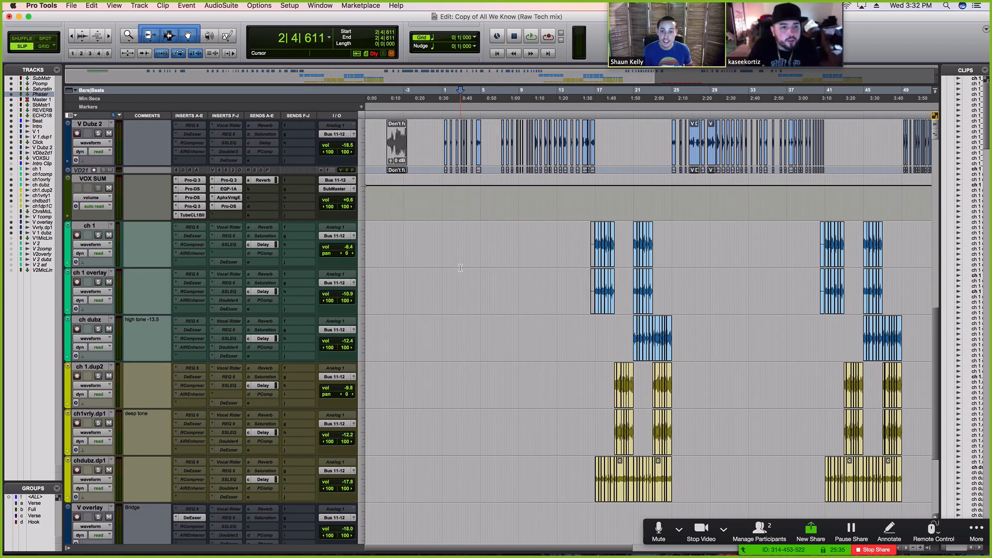
Place the playback position at the start of the first ch 1 clips, and review the VOX SUM and chorus vocal tracks.
scroll(461, 267, "down", 1)
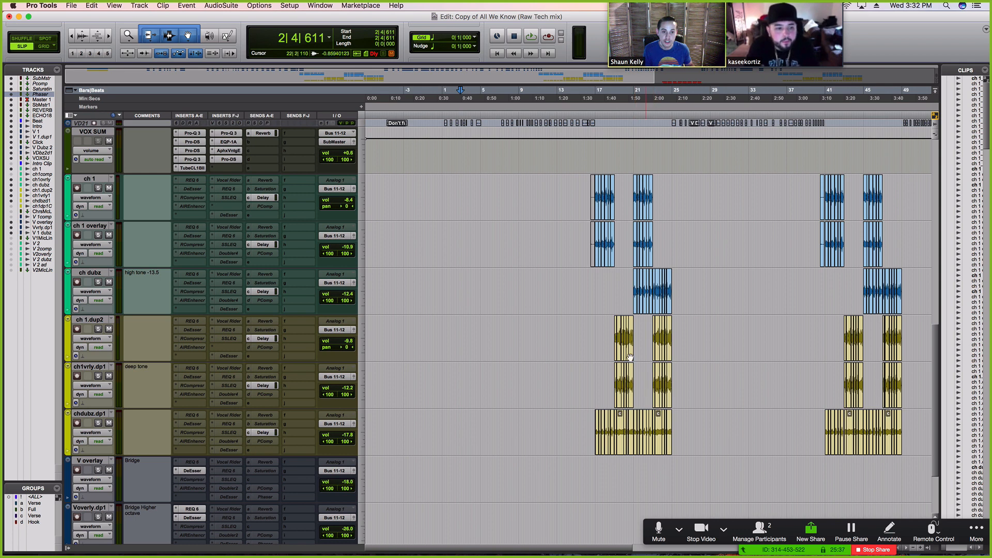
left_click(594, 153)
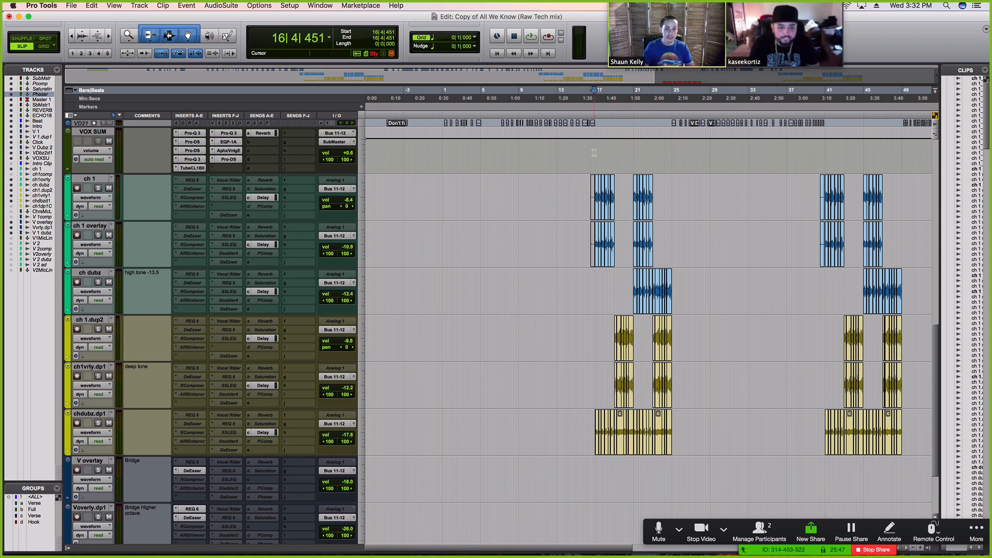
scroll(599, 204, "up", 4)
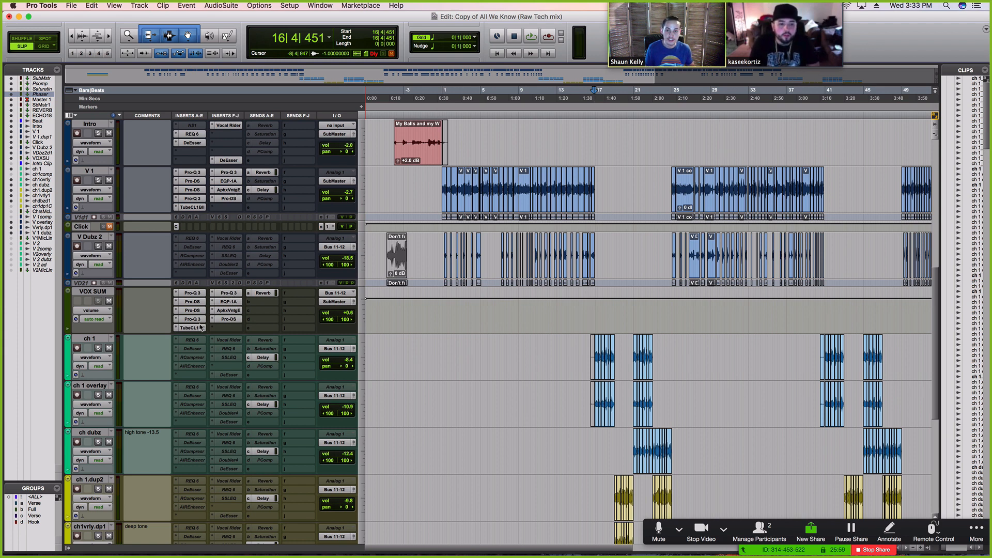
scroll(120, 345, "down", 3)
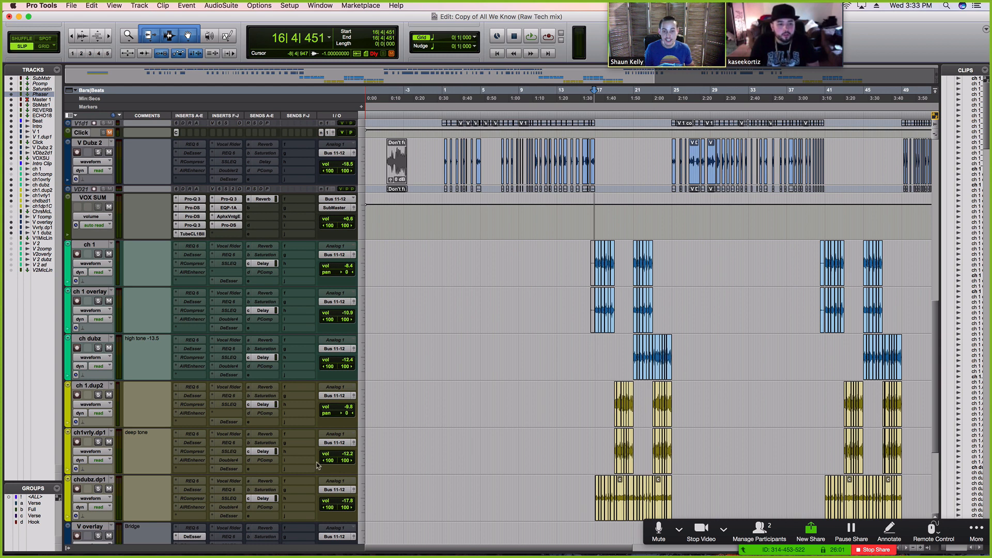